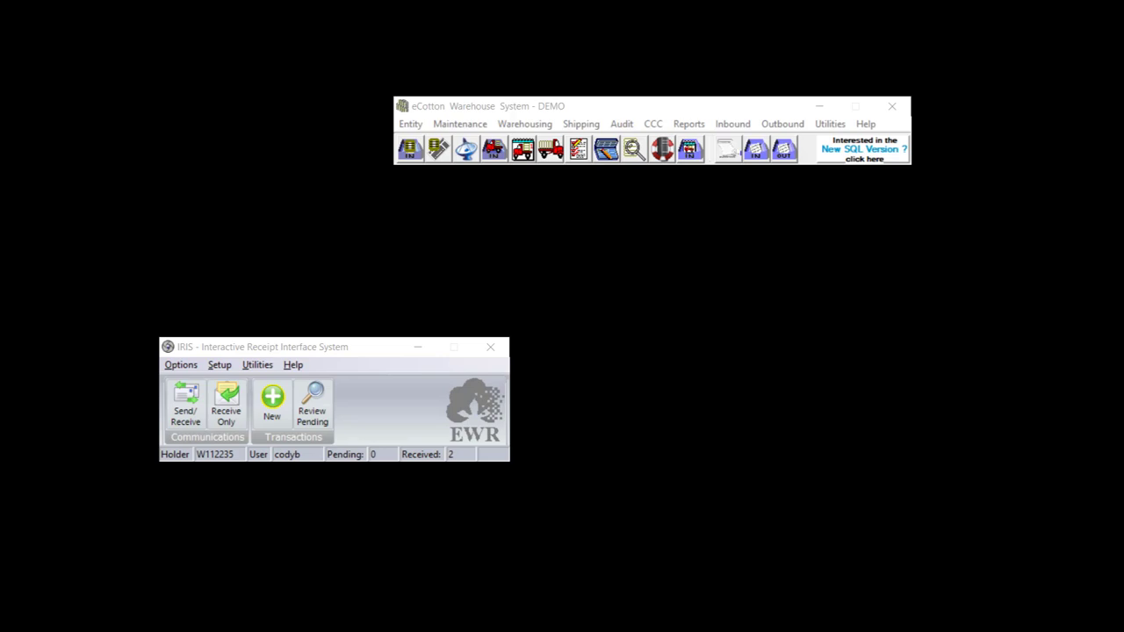
Run a Send/Receive in IRIS to retrieve the incoming shipping order files and close IRIS.
click(188, 417)
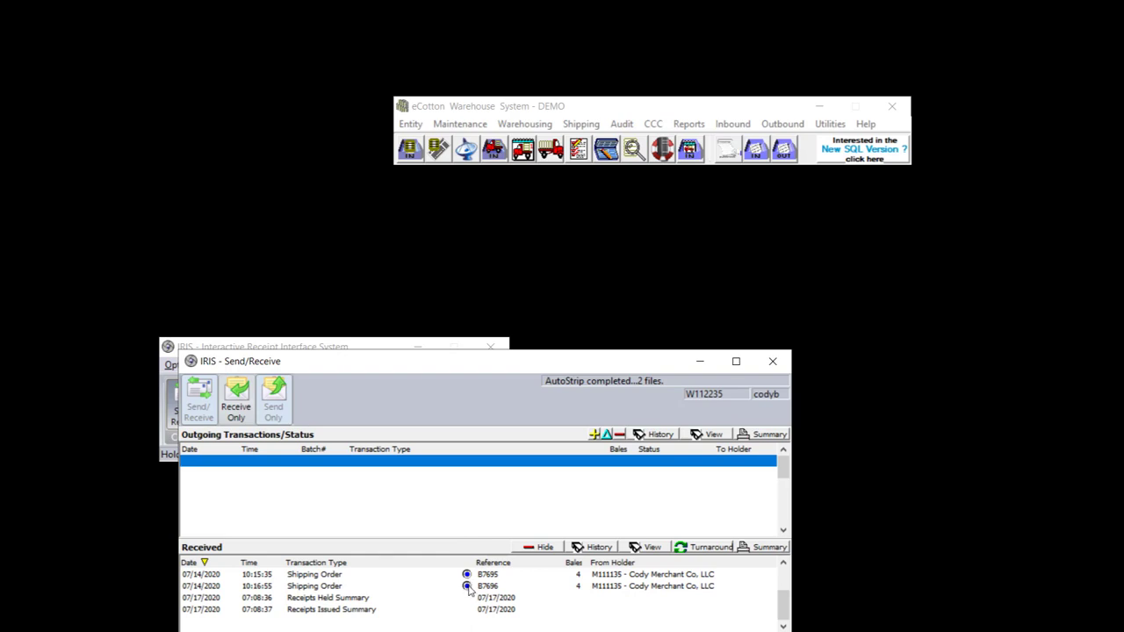
click(768, 361)
click(415, 350)
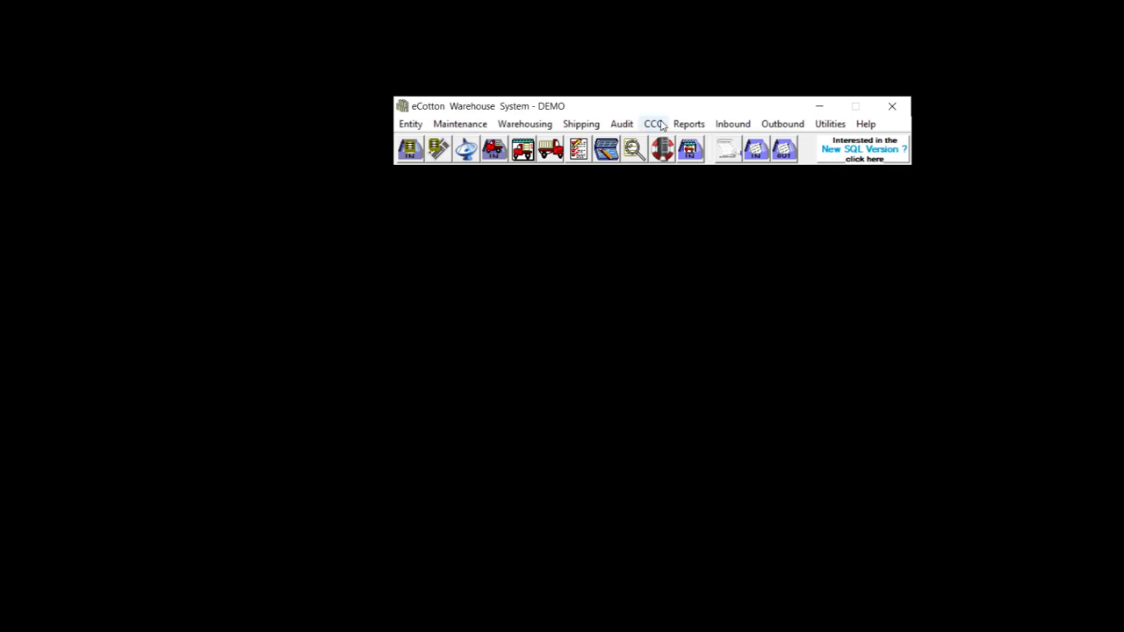
In the eCotton Warehouse System, import the shipping orders from C:\eCotton\IRIS\AUTOSTRIP\ and post both records.
click(584, 124)
click(596, 161)
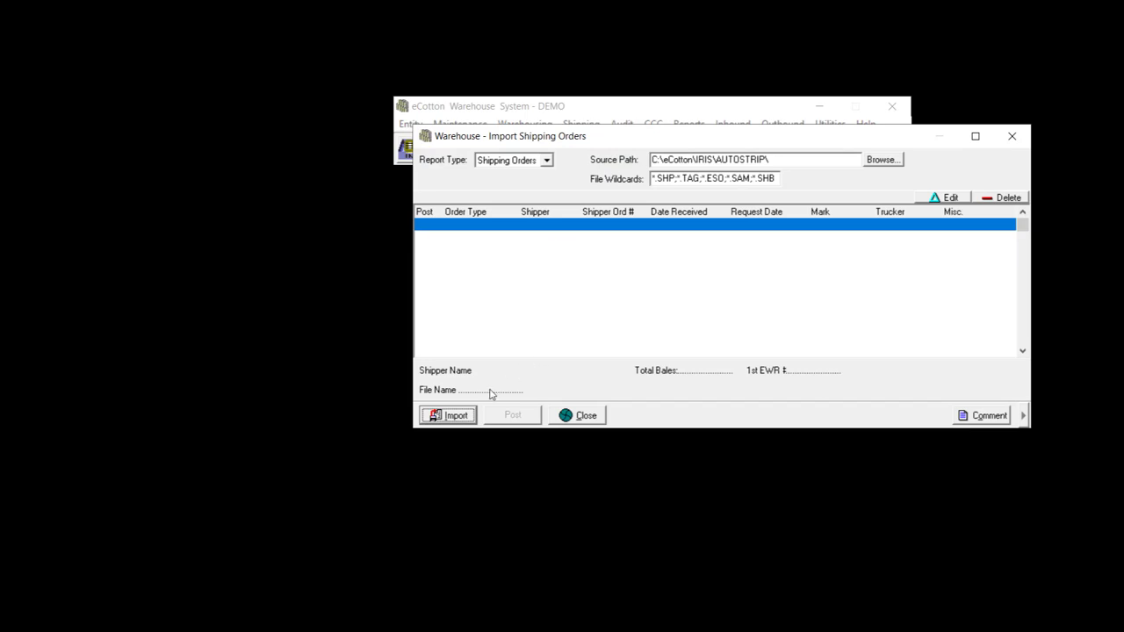
click(449, 417)
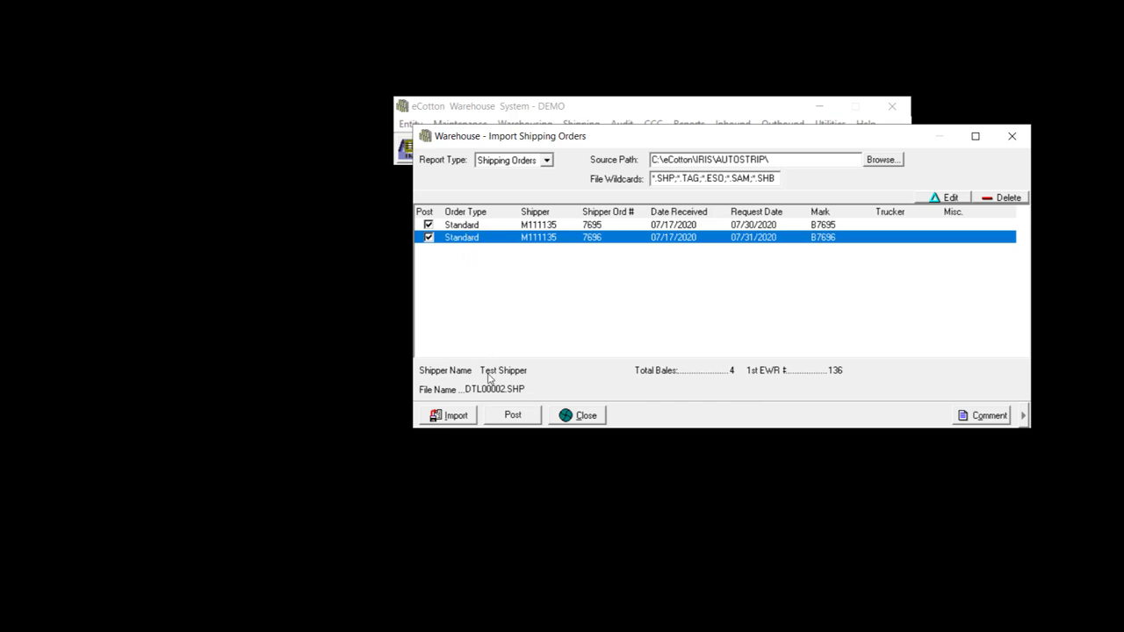
click(511, 414)
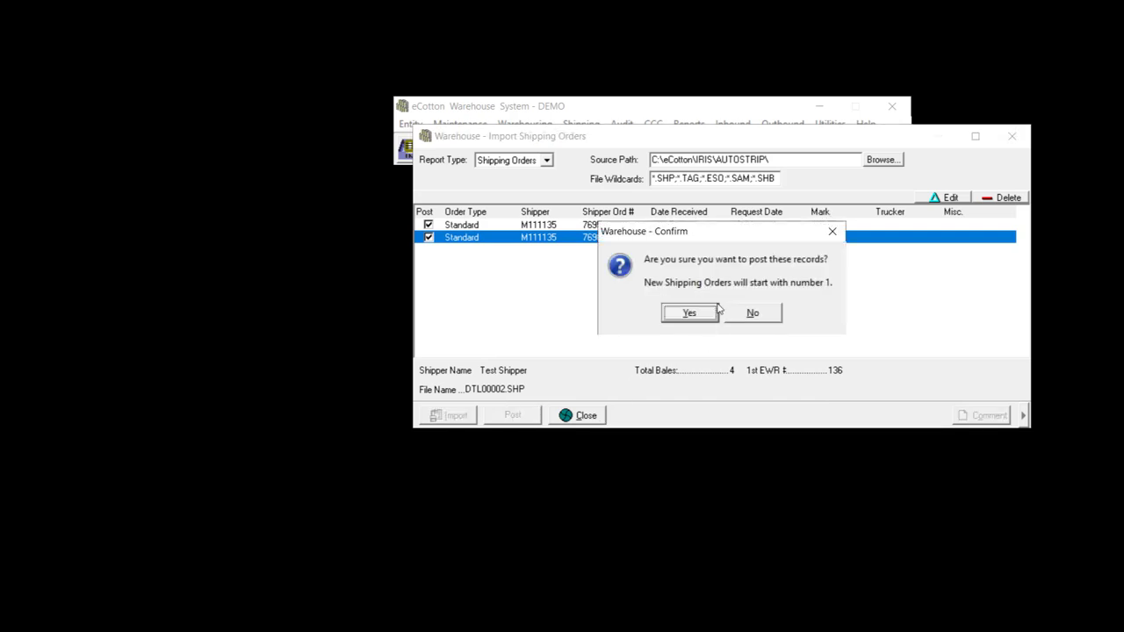
click(702, 316)
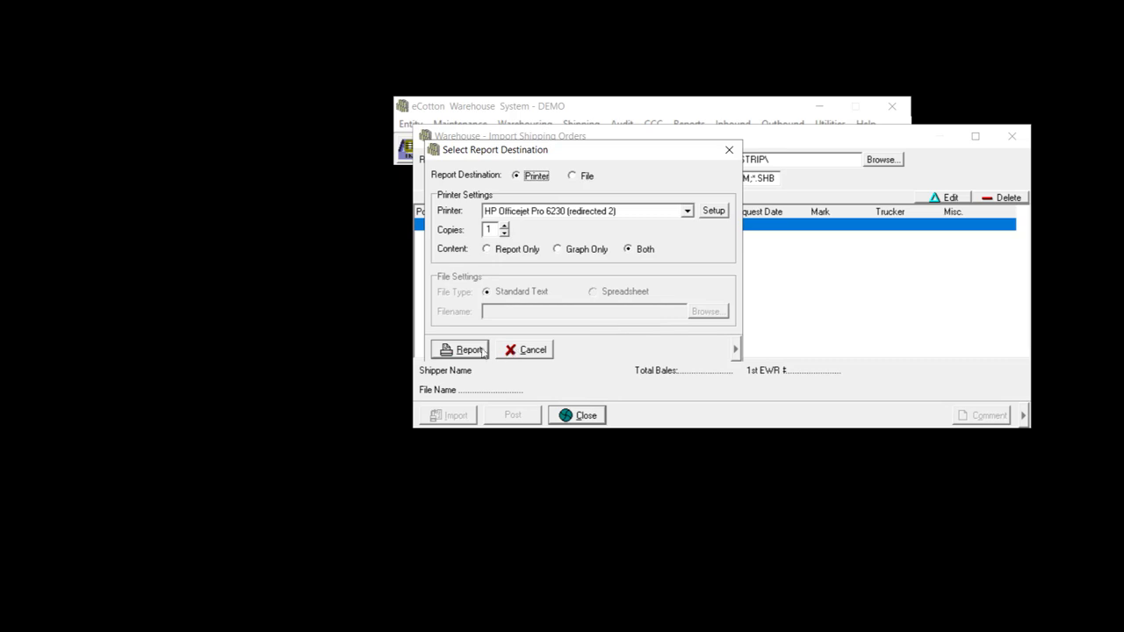
Generate the Shipping Order Import Summary with the printer destination, review it enlarged and close it.
click(454, 354)
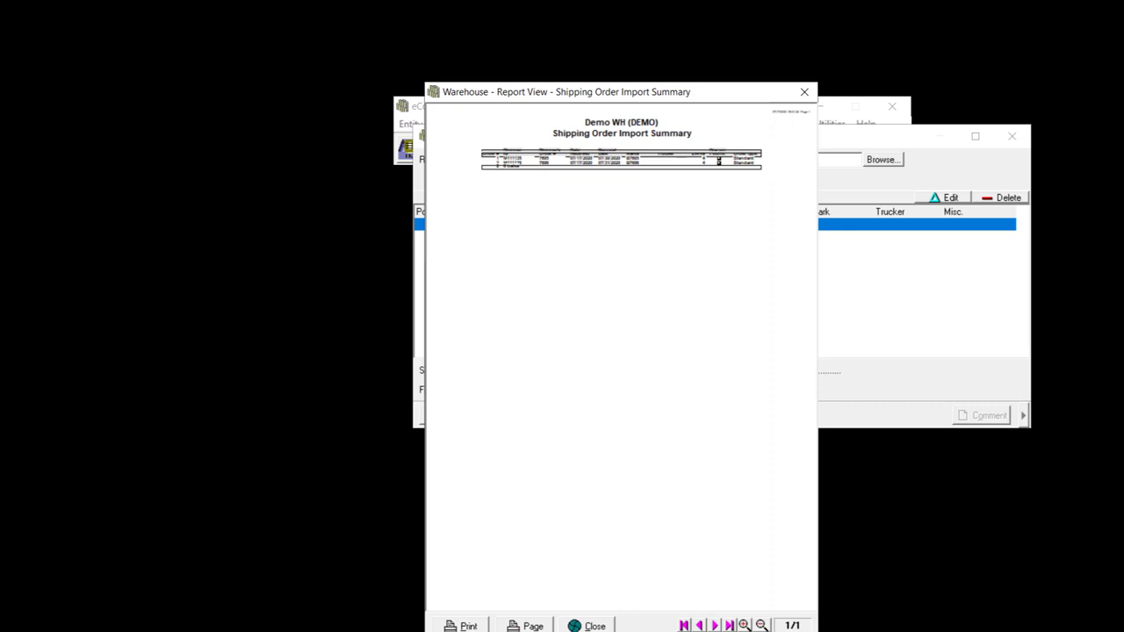
click(743, 625)
click(840, 625)
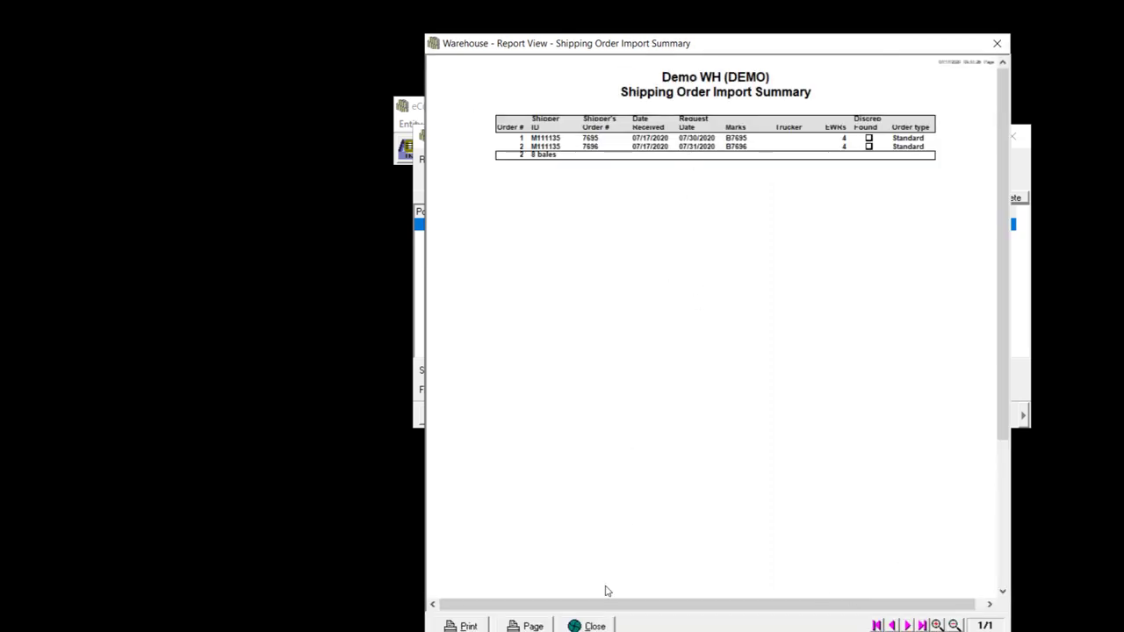
click(596, 625)
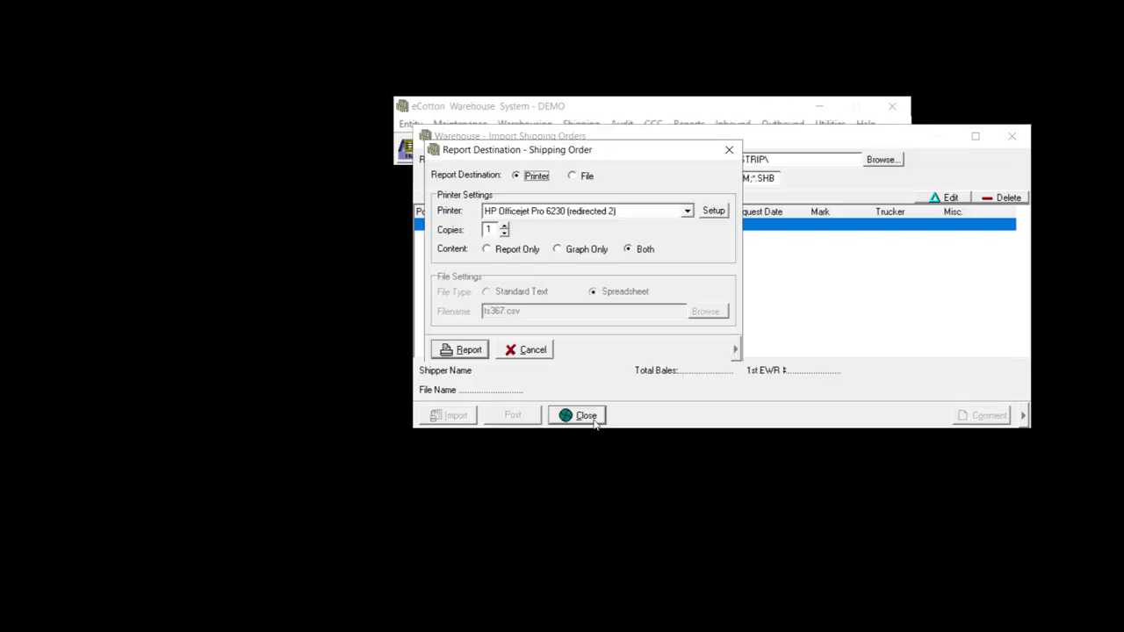
Generate the Shipping Order report for the posted orders, review both pages enlarged and close it.
click(463, 350)
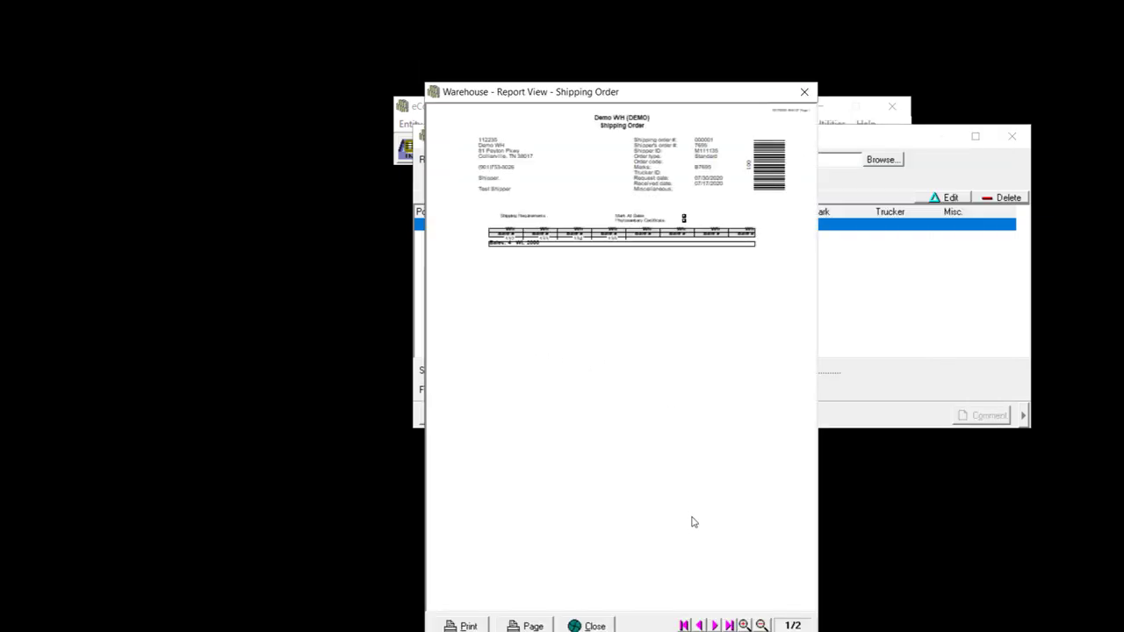
click(744, 626)
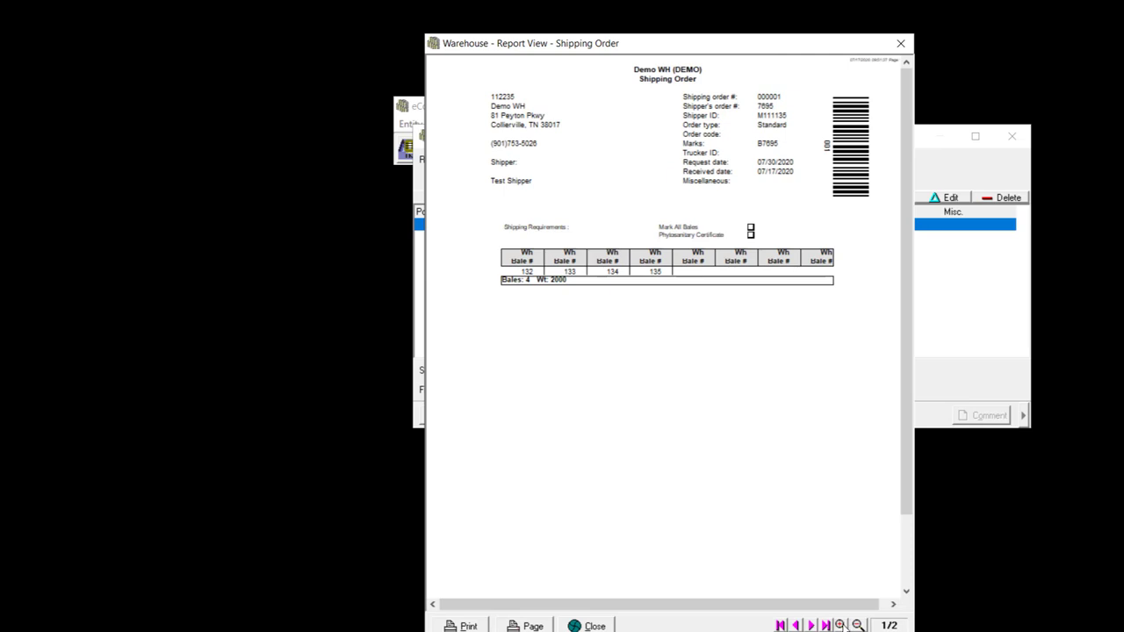
click(840, 625)
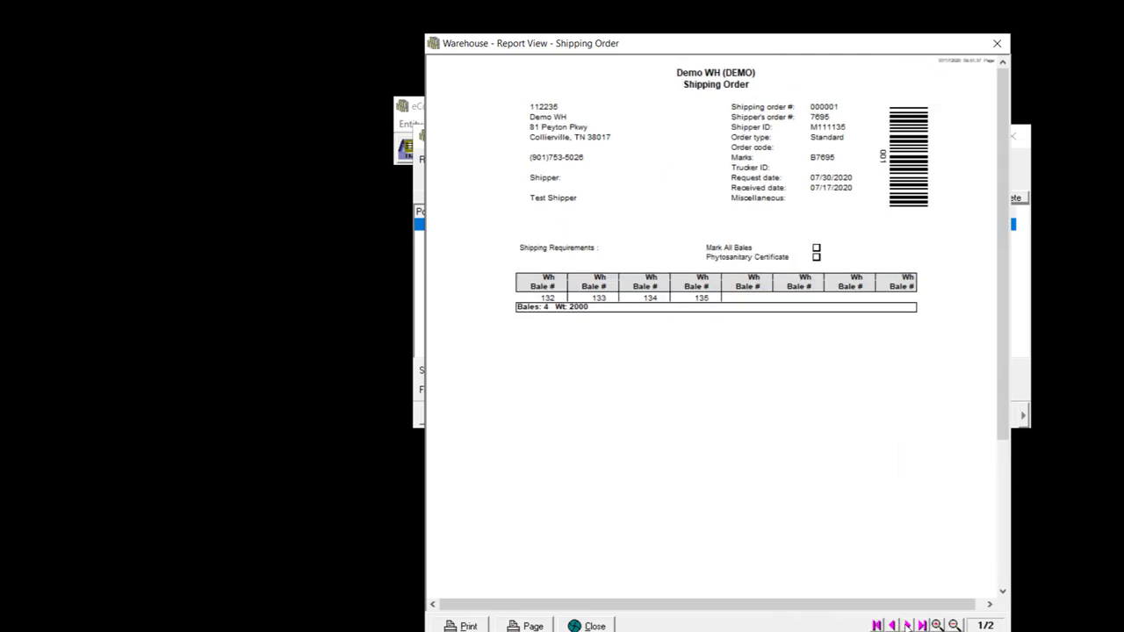
click(907, 625)
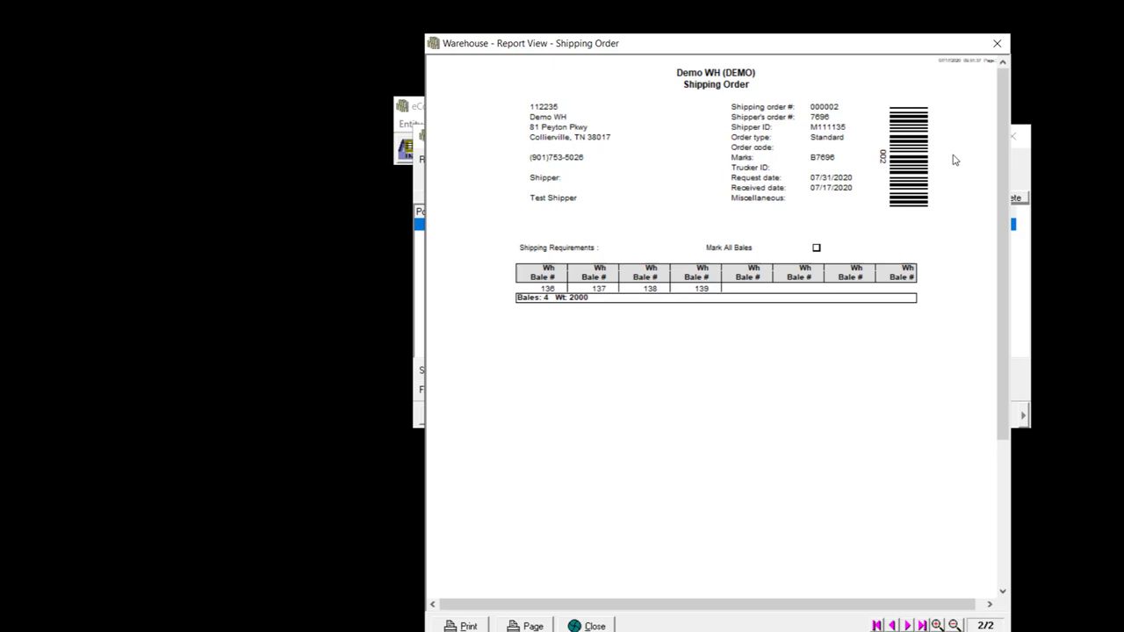
click(998, 45)
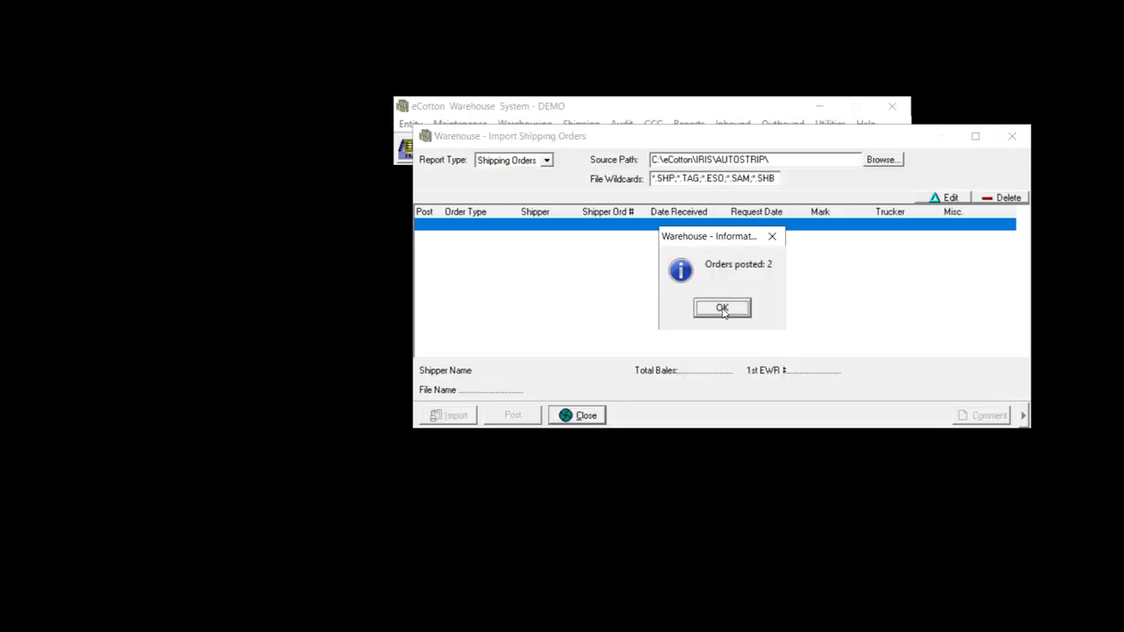
Acknowledge the posting and request date notices without viewing the date changes, and close the shipping order import.
click(722, 309)
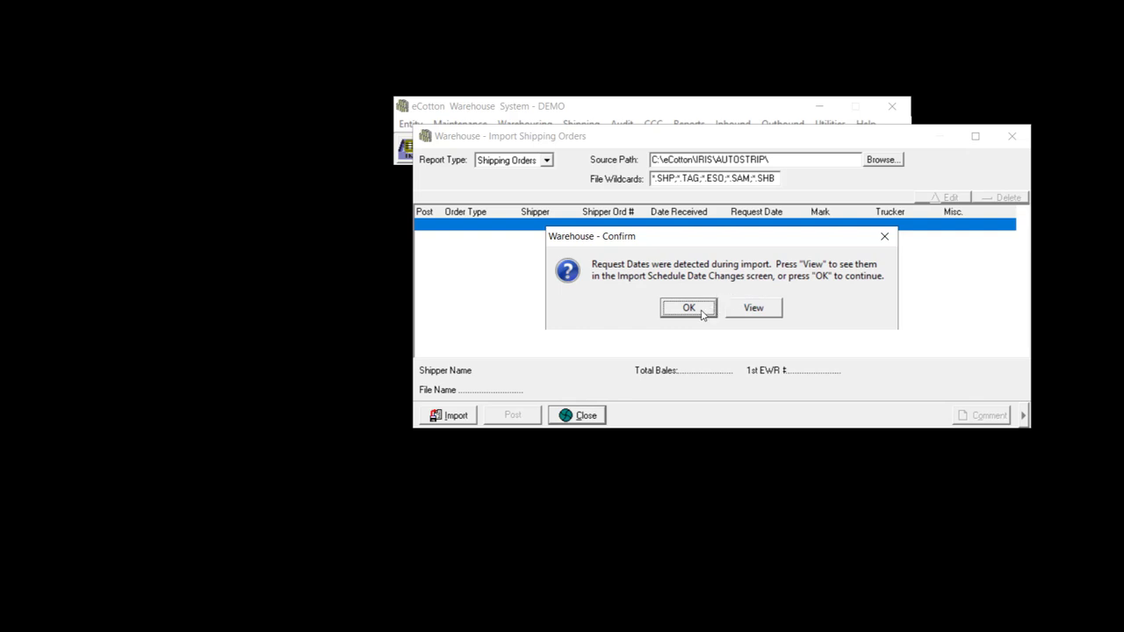
click(702, 314)
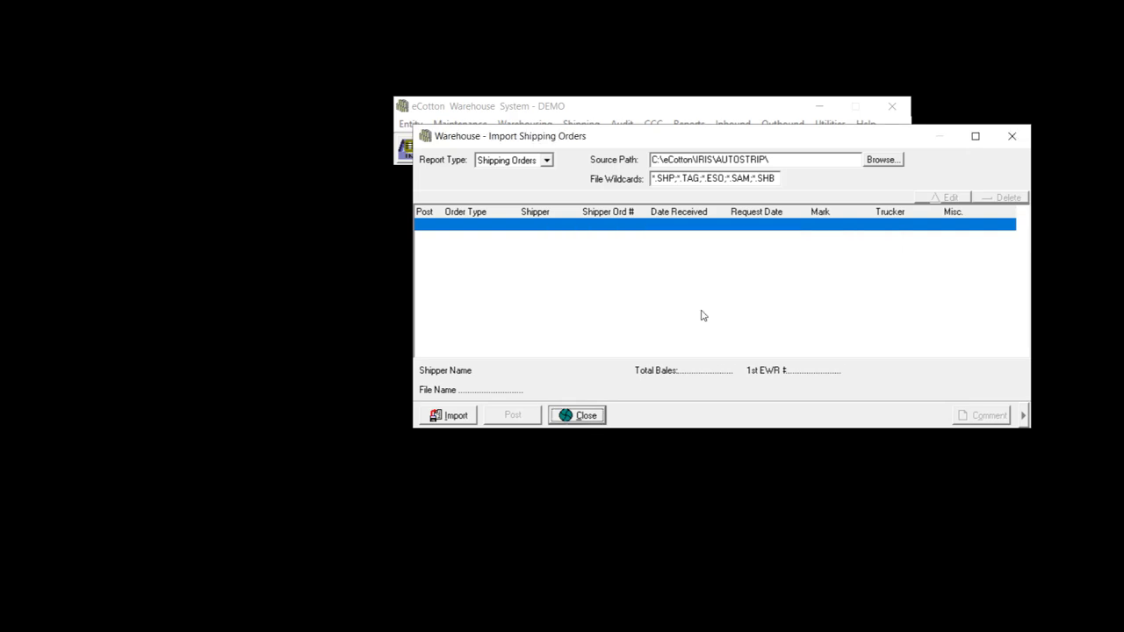
click(1011, 138)
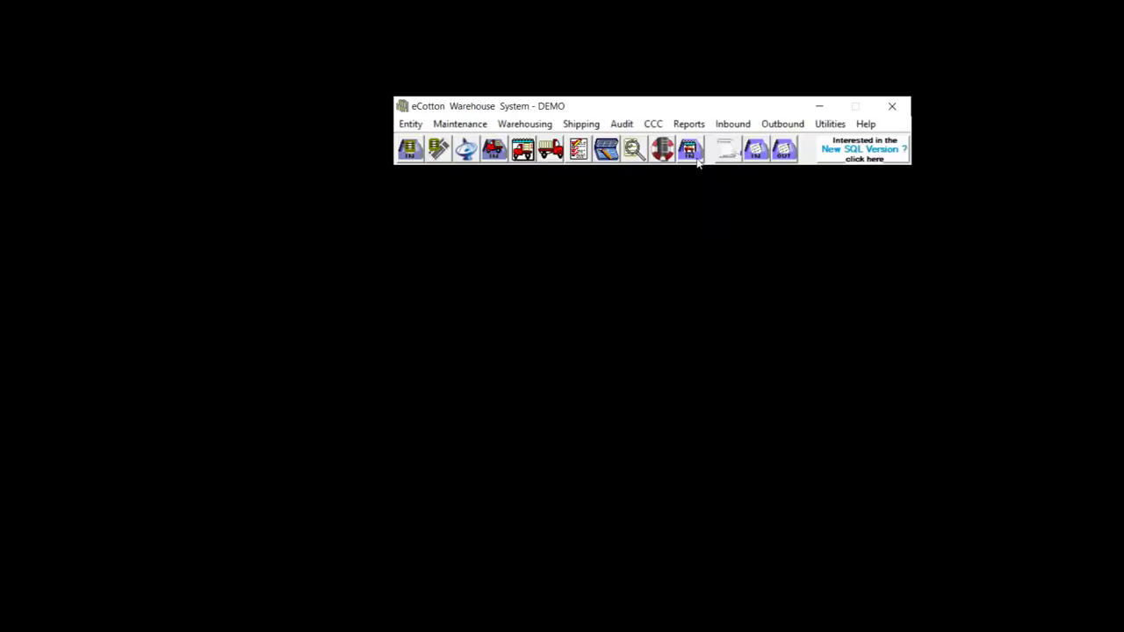
Check imported orders 1 and 2 in the Enter Shipping Orders lookup and close it without selecting one.
click(588, 127)
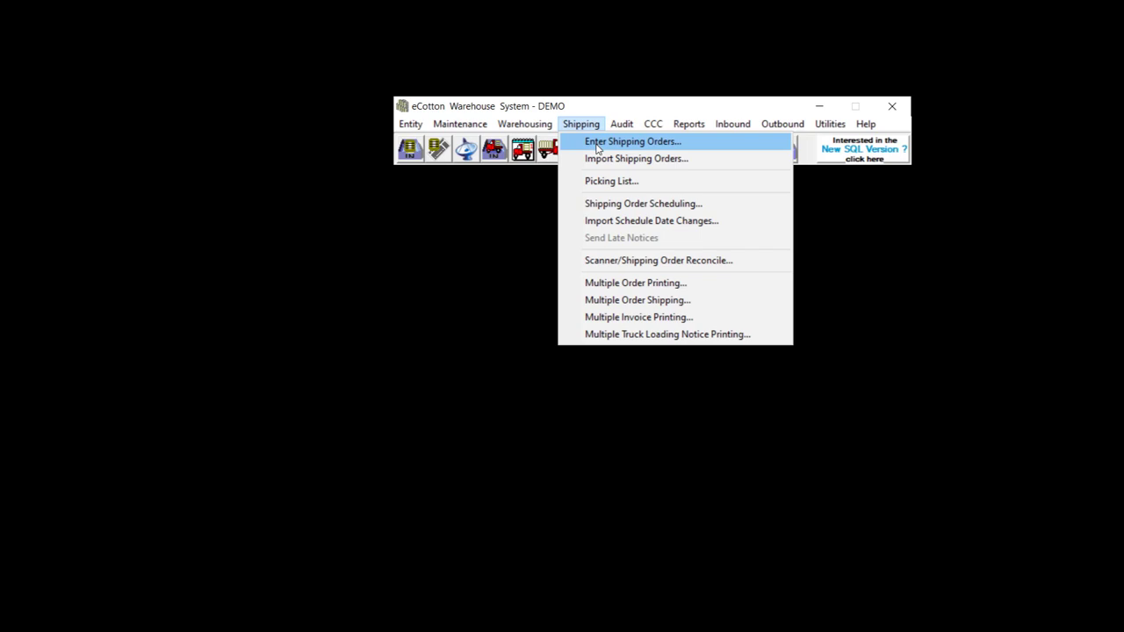
click(596, 142)
click(543, 157)
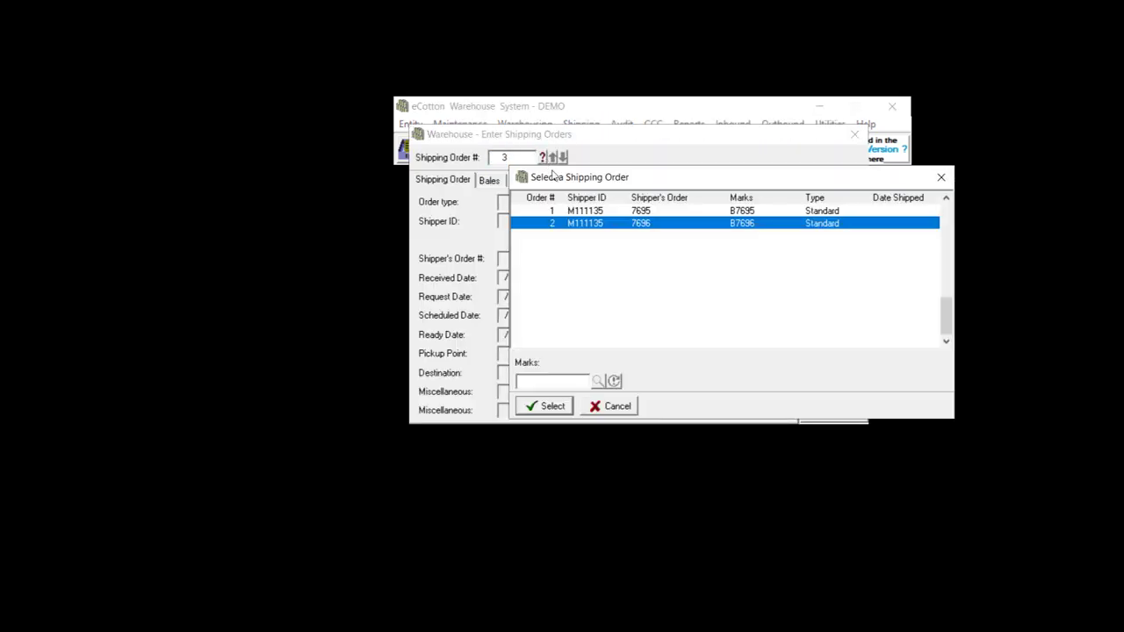
click(586, 213)
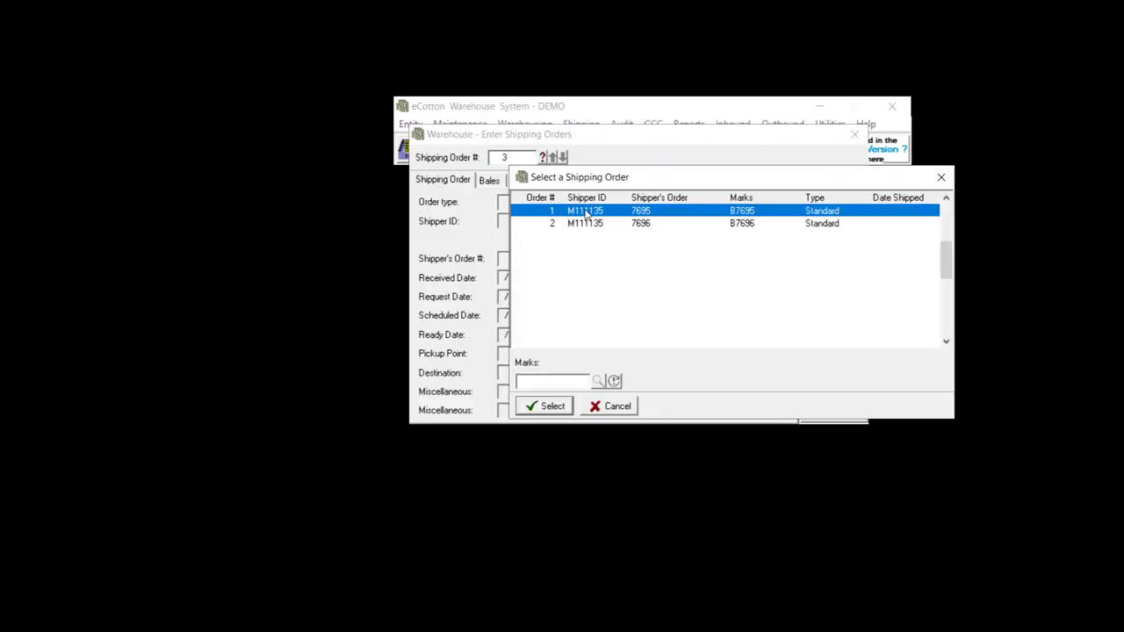
click(586, 221)
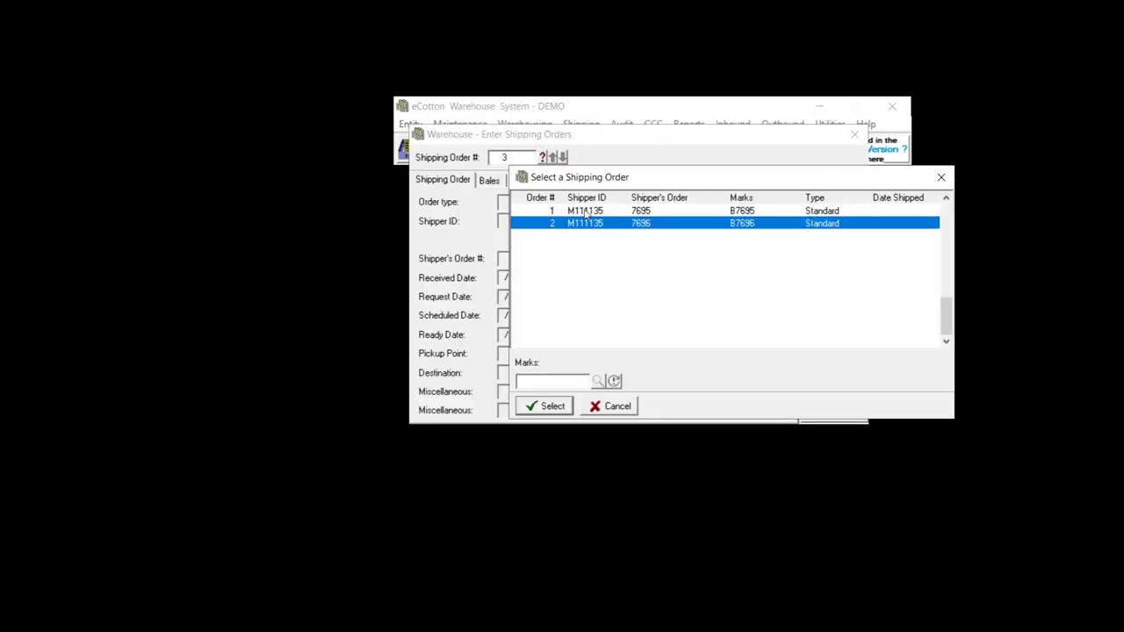
click(940, 179)
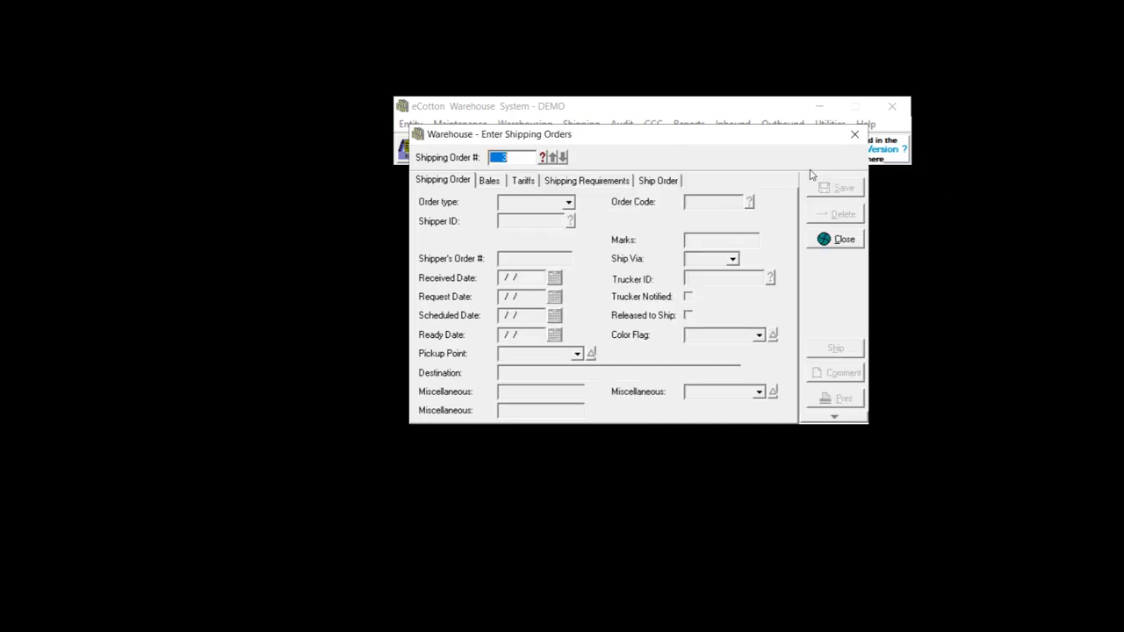
click(854, 135)
Open the Shipped/Unshipped Order Listing from the shipping order reports.
click(694, 129)
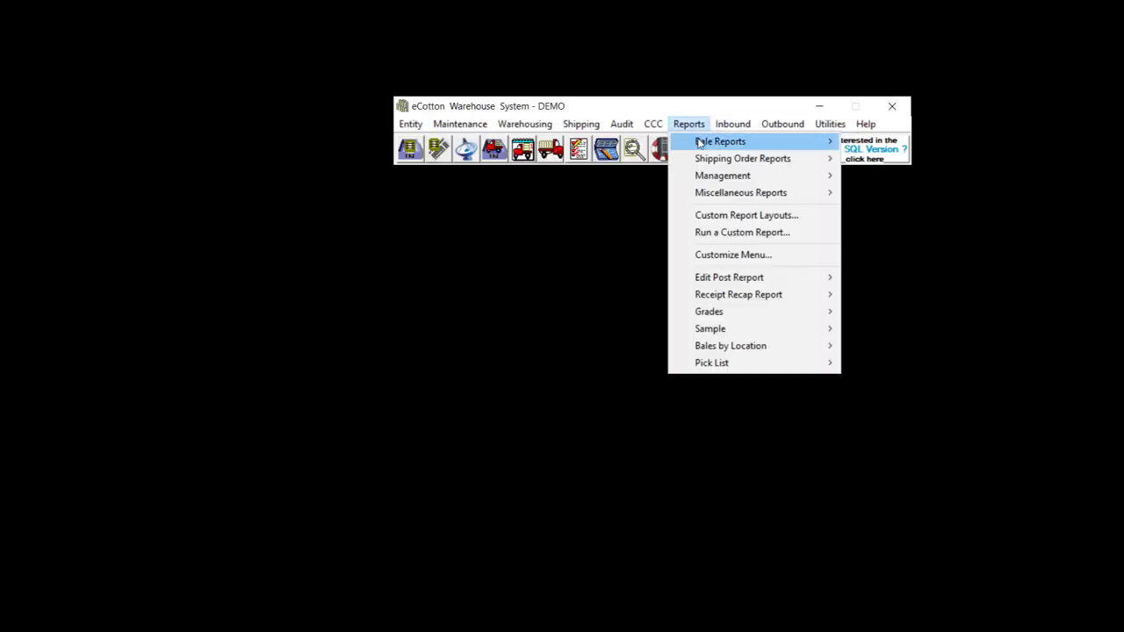
mouse_move(705, 159)
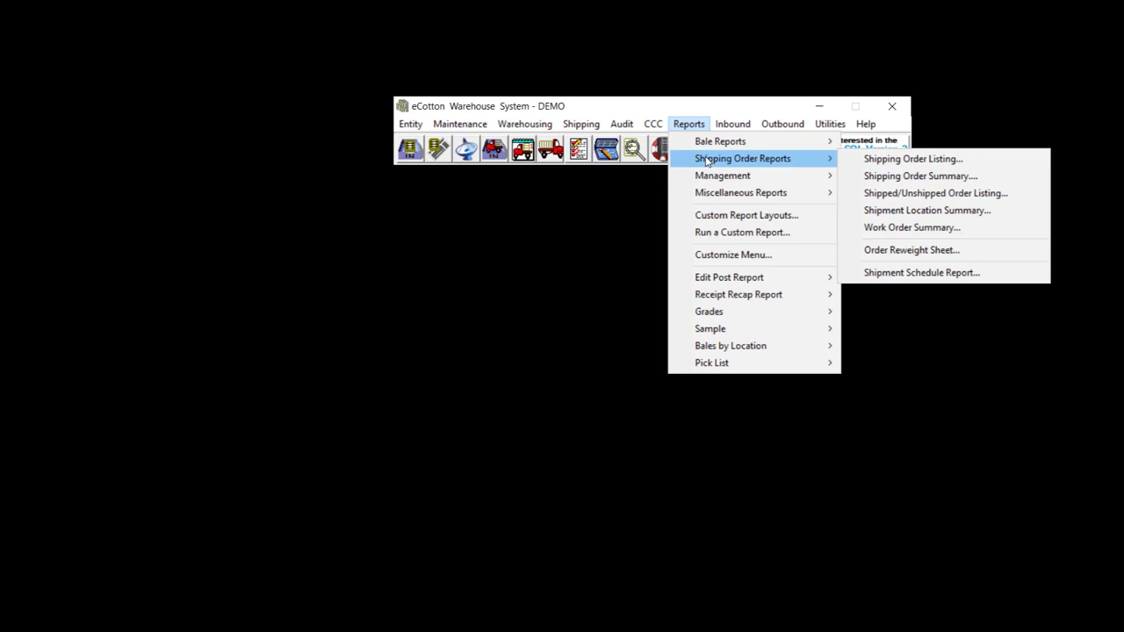
click(899, 194)
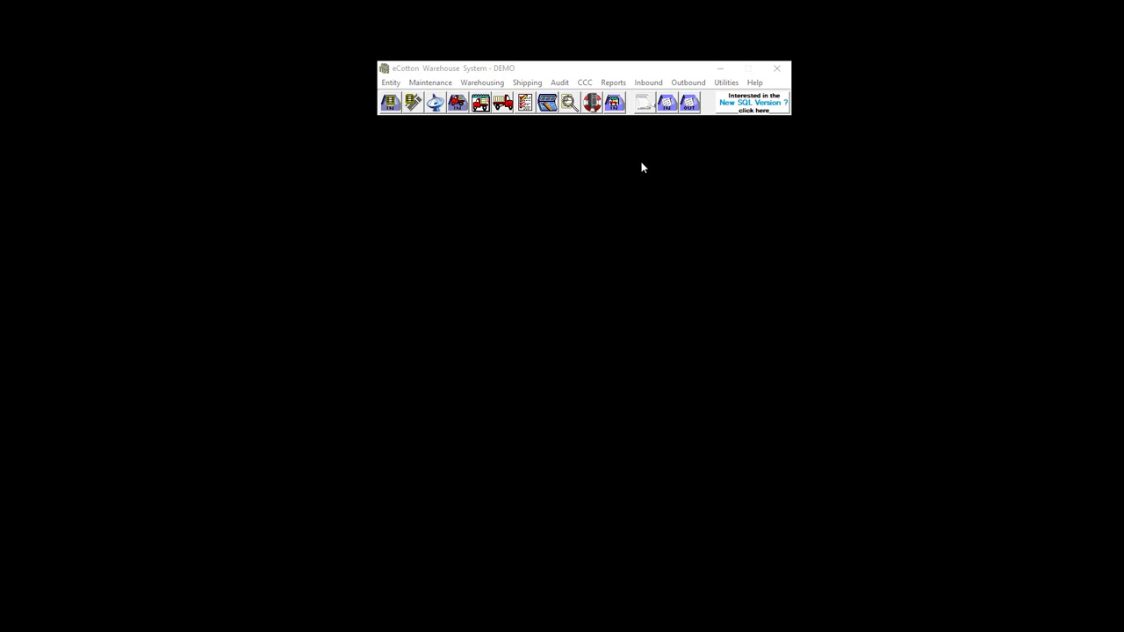
Look up shipping order 1 in Enter Shipping Orders, review its date fields and close the order.
click(541, 84)
click(544, 96)
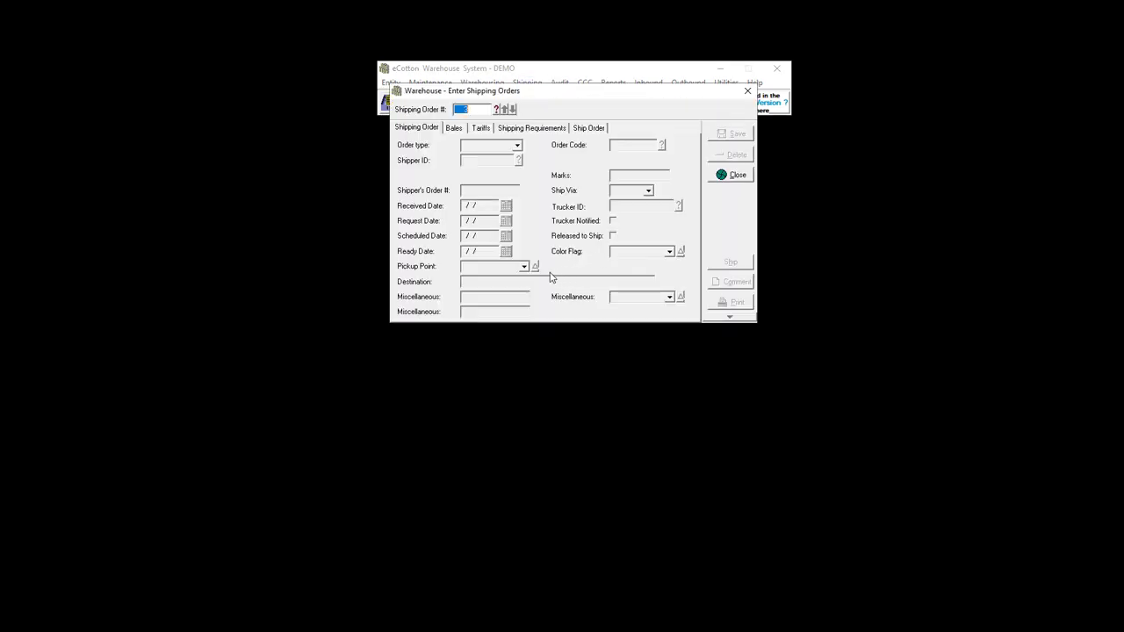
click(496, 109)
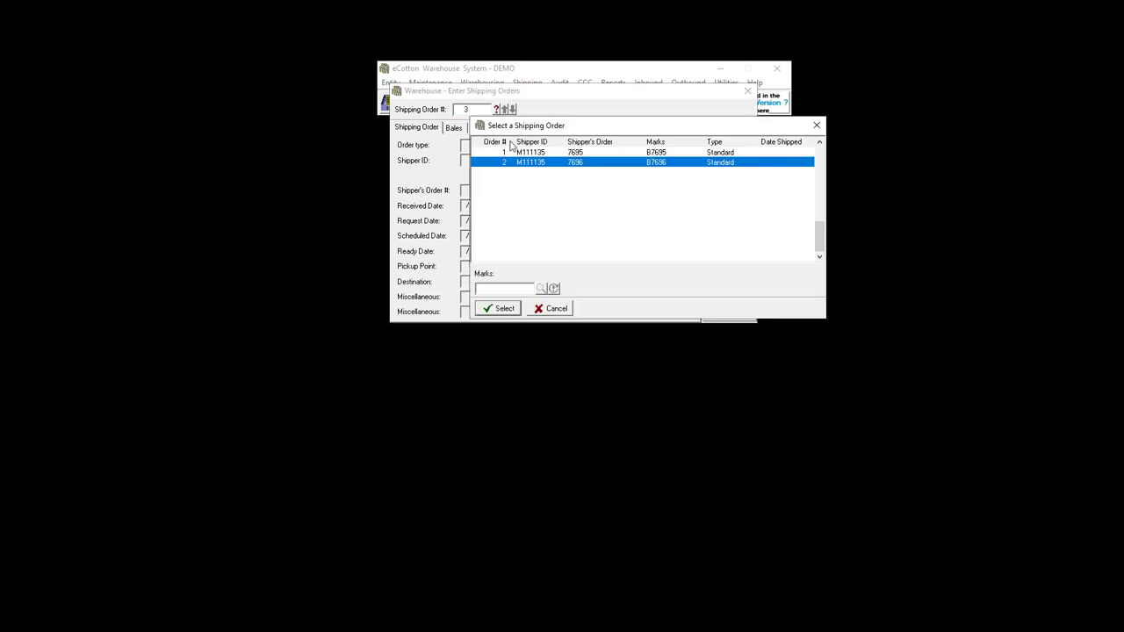
double_click(517, 154)
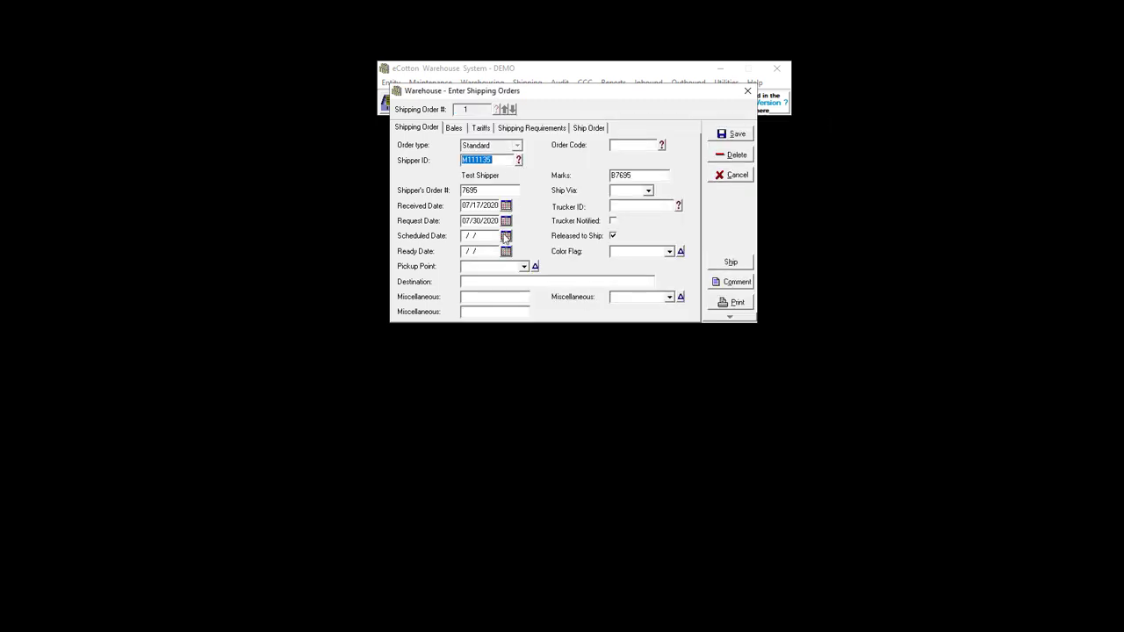
click(747, 91)
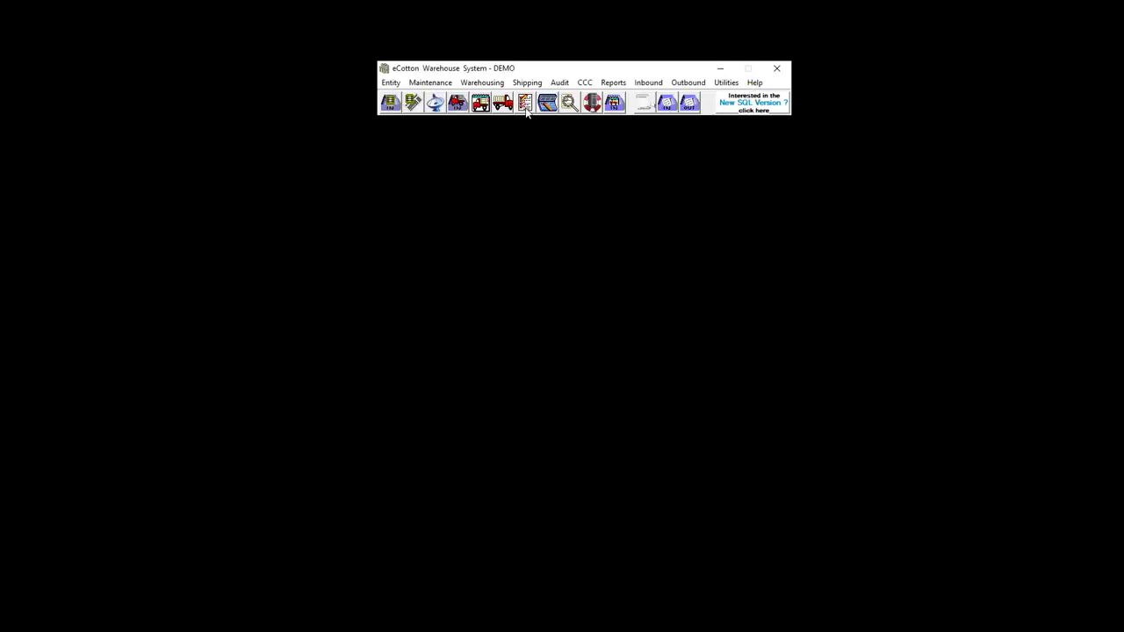
Schedule shipping order 1 for July 22, 2020 on the Shipping Order Scheduling calendar and check that day's order list.
click(487, 106)
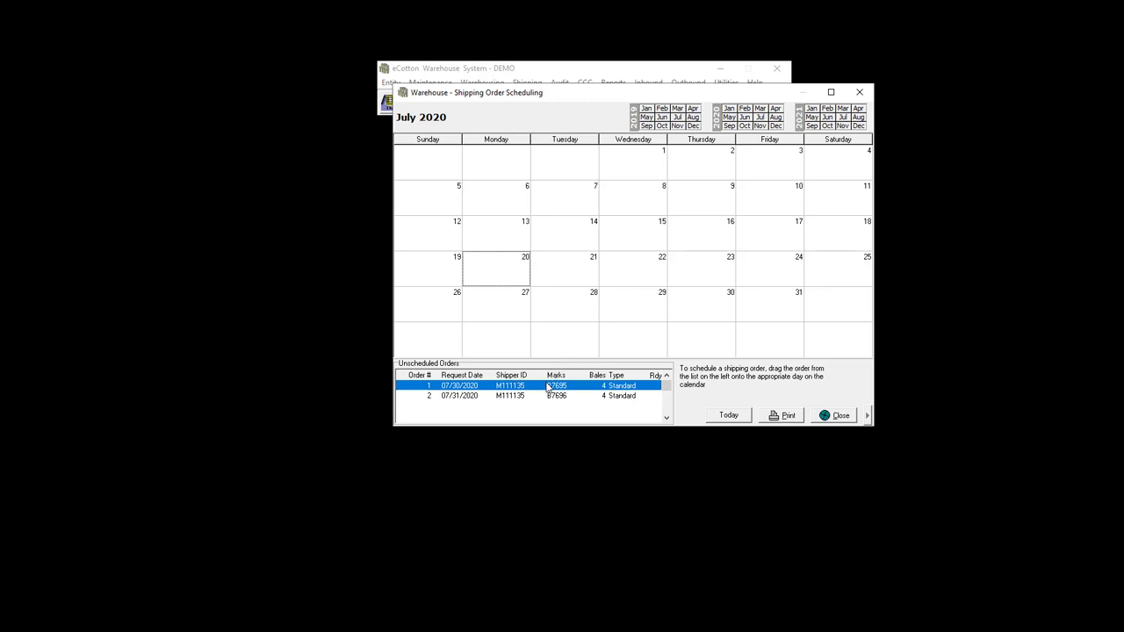
drag(548, 387, 640, 279)
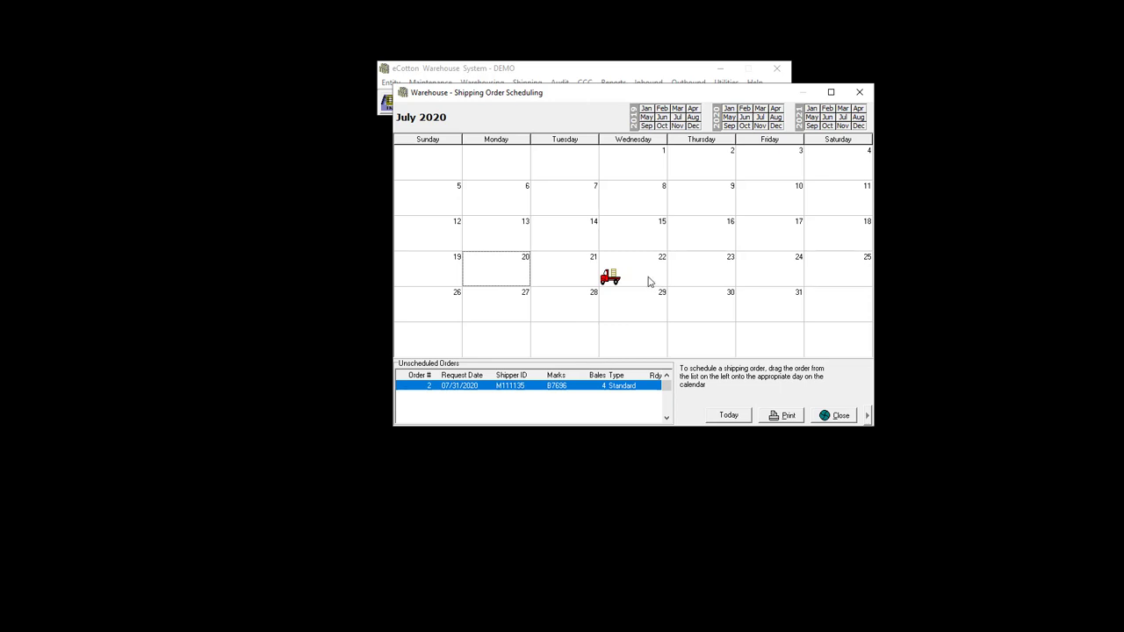
double_click(614, 277)
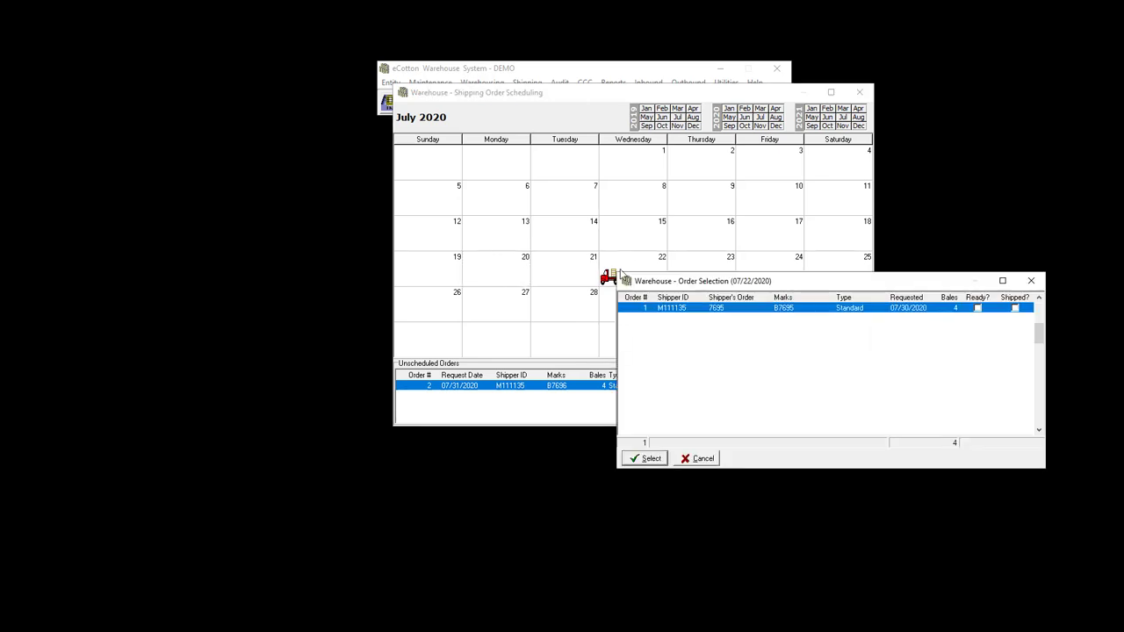
click(1028, 282)
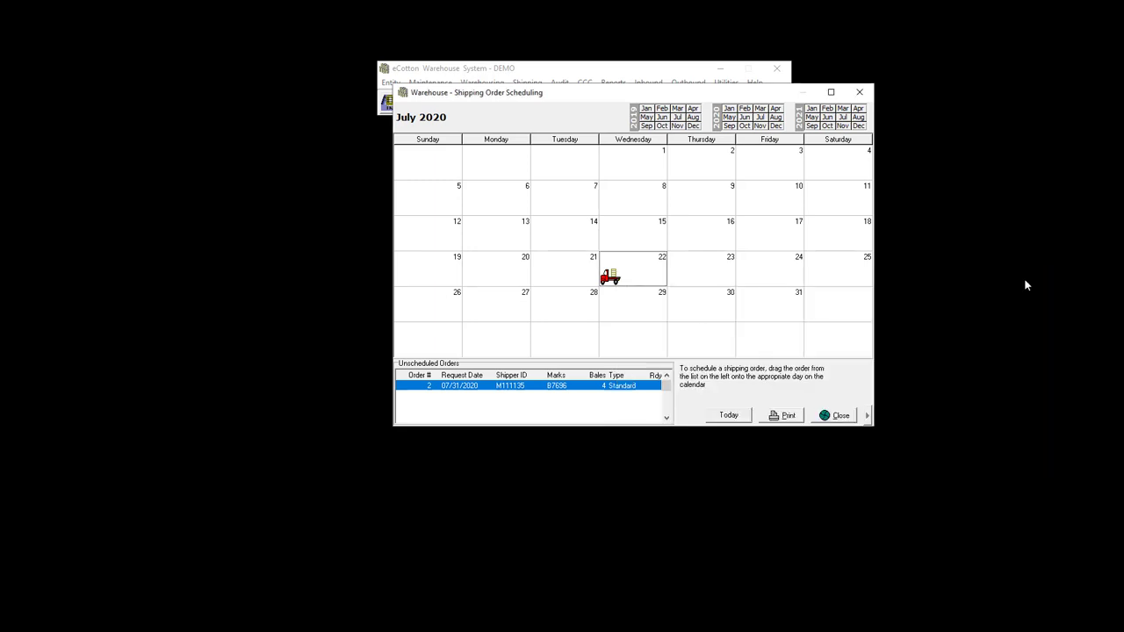
Display the scheduling calendar's legend to examine the color meaning of each order status.
click(869, 416)
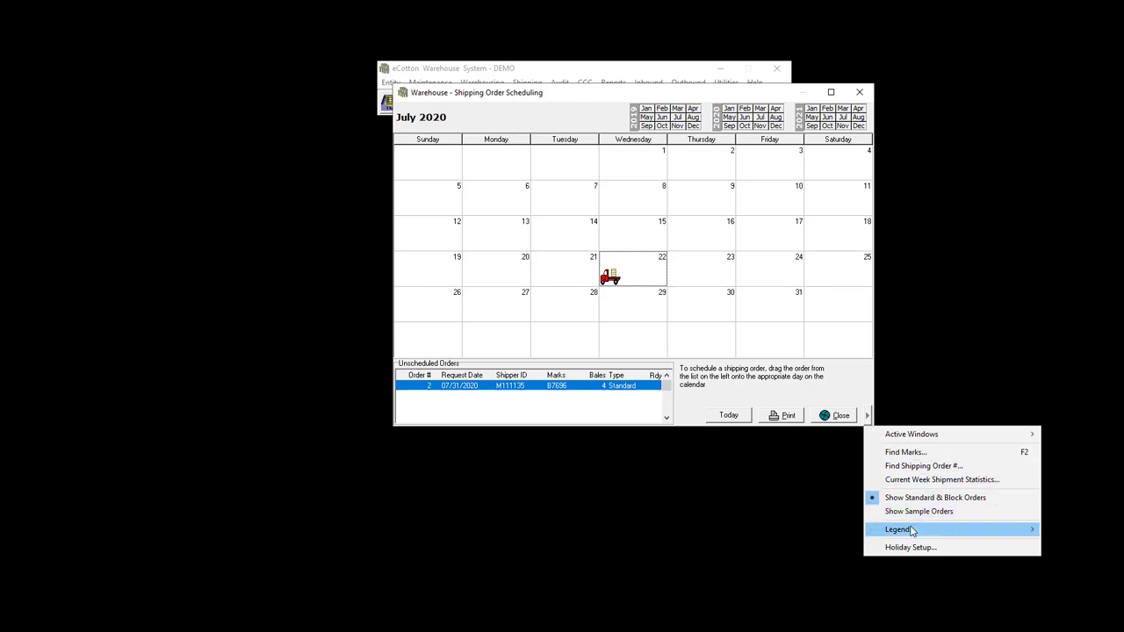
mouse_move(914, 531)
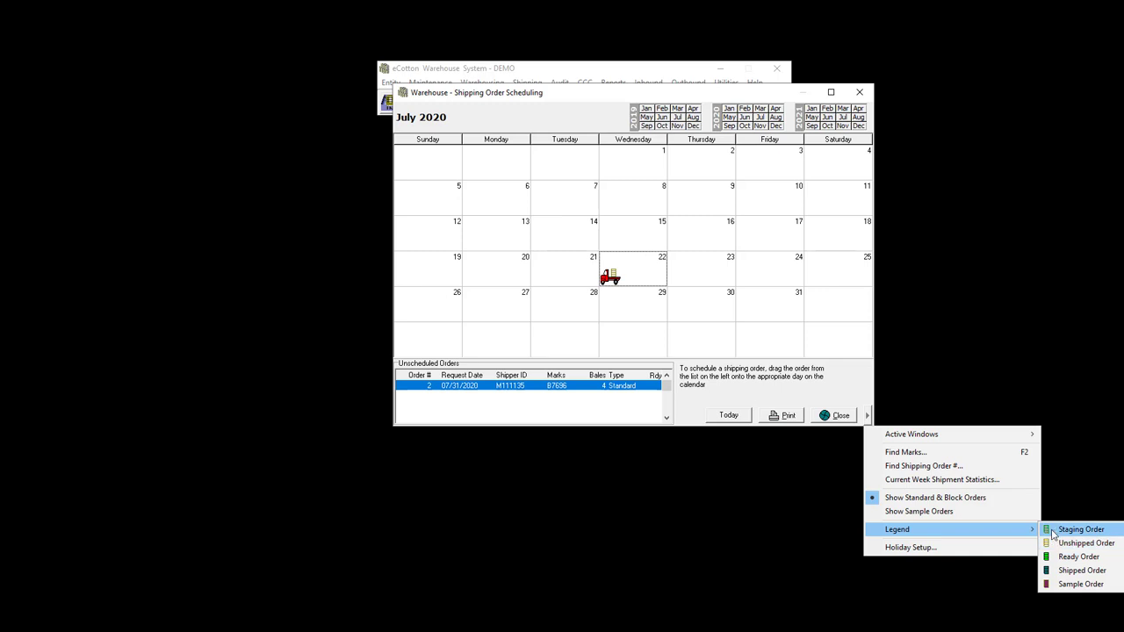
Schedule shipping order 2 for July 23, 2020, reschedule it to July 24, and close the scheduling calendar.
click(484, 388)
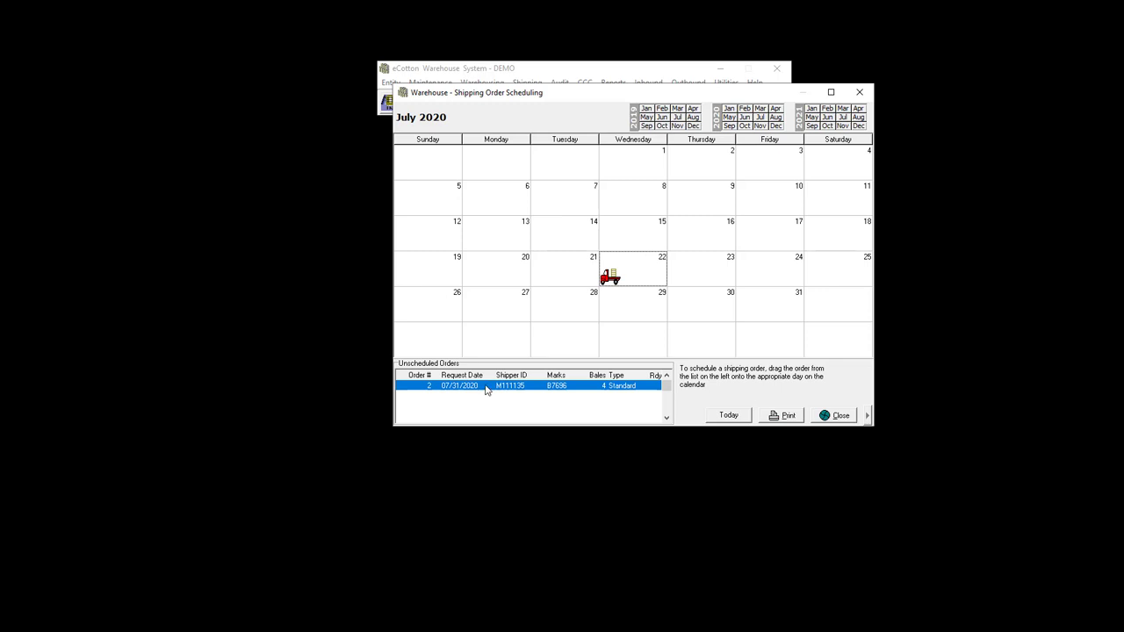
drag(486, 389, 710, 278)
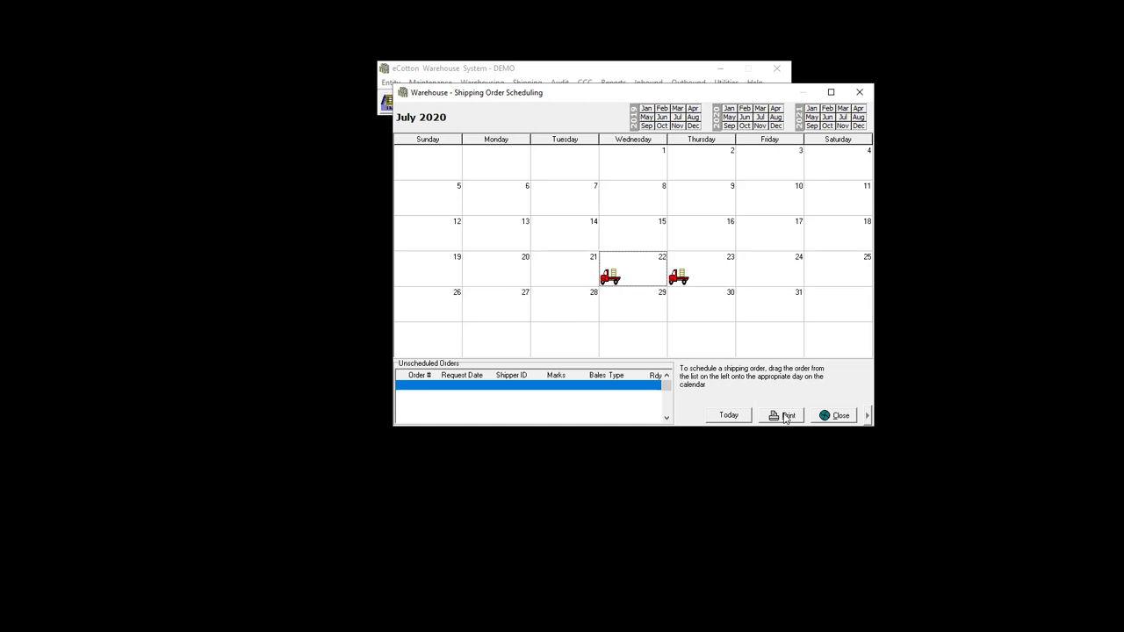
drag(683, 281, 623, 279)
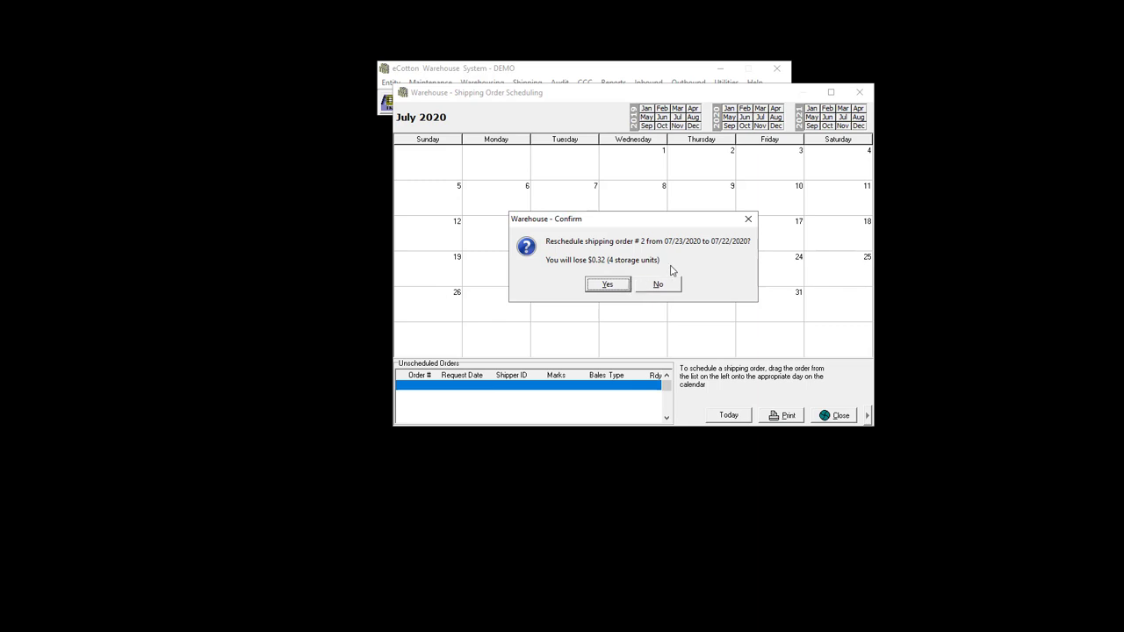
click(607, 286)
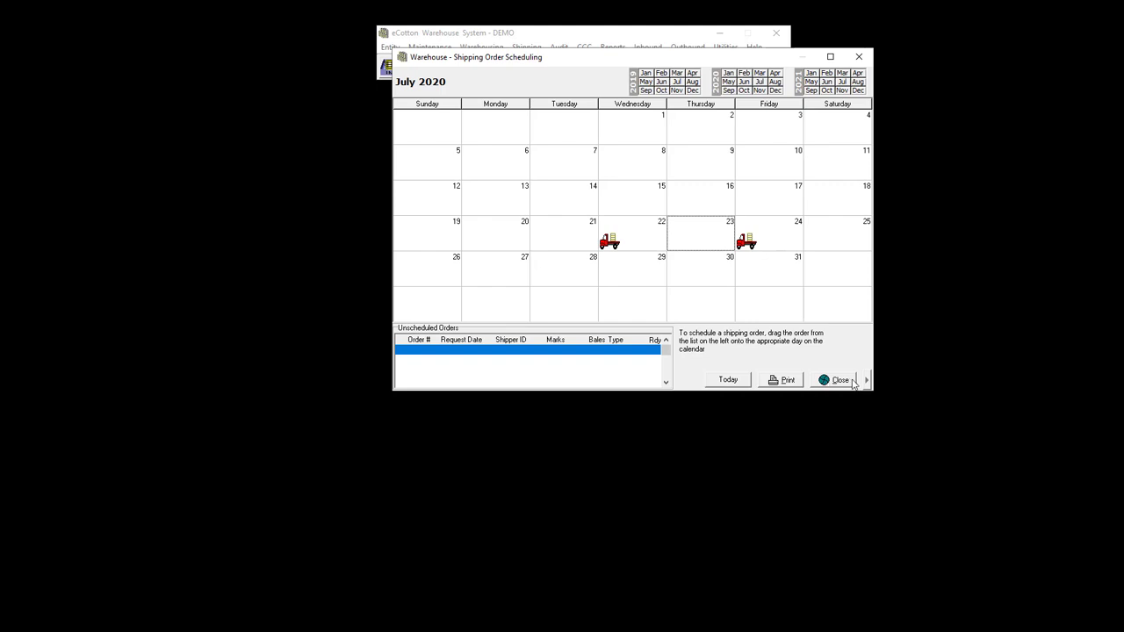
click(838, 379)
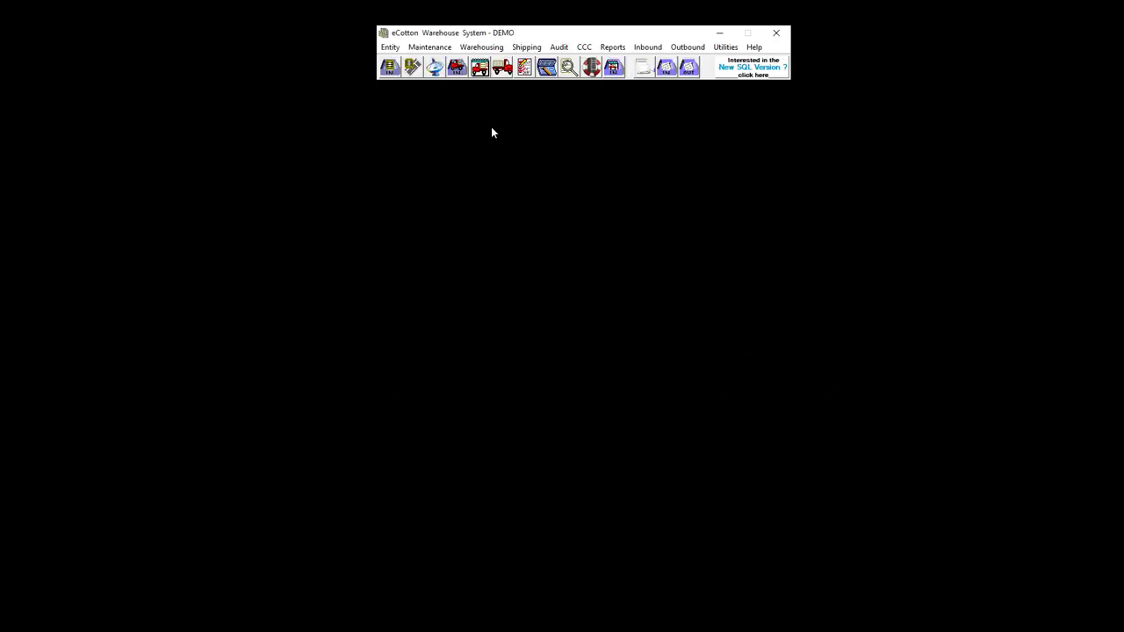
Create the EWR file for the schedule date change, view its summary and bale detail reports, and transmit it to the provider through IRIS.
click(434, 68)
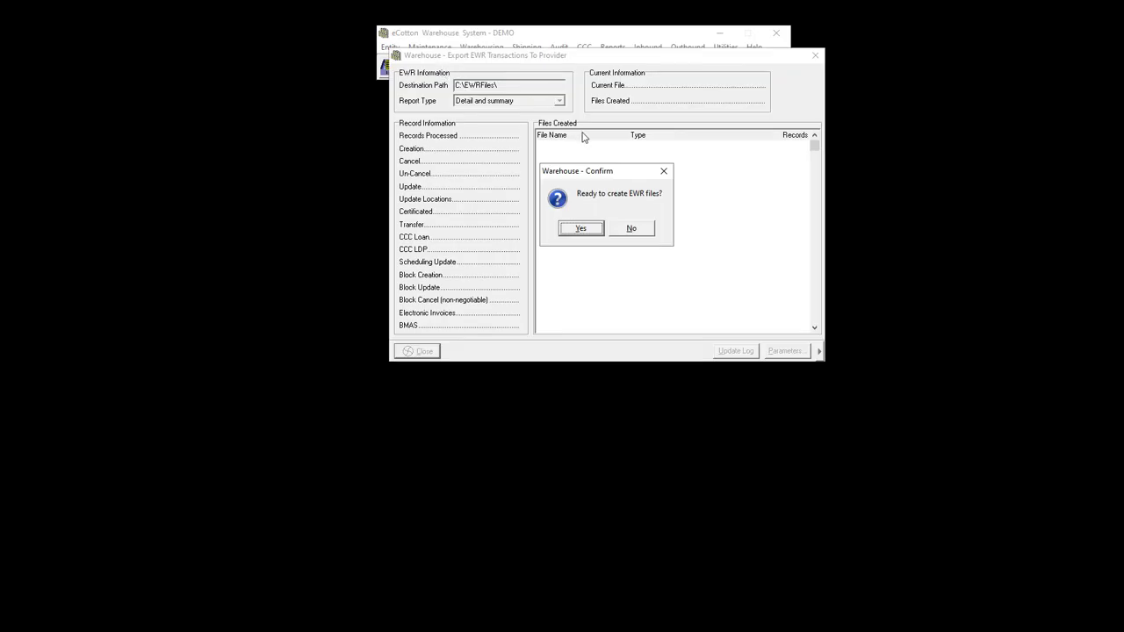
click(578, 229)
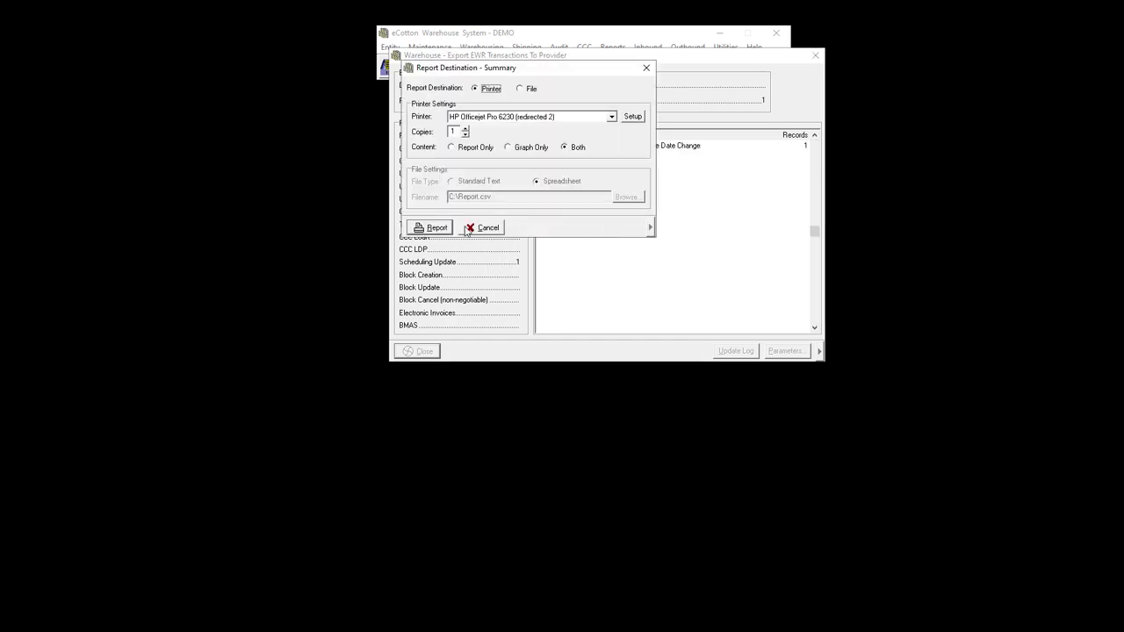
click(431, 229)
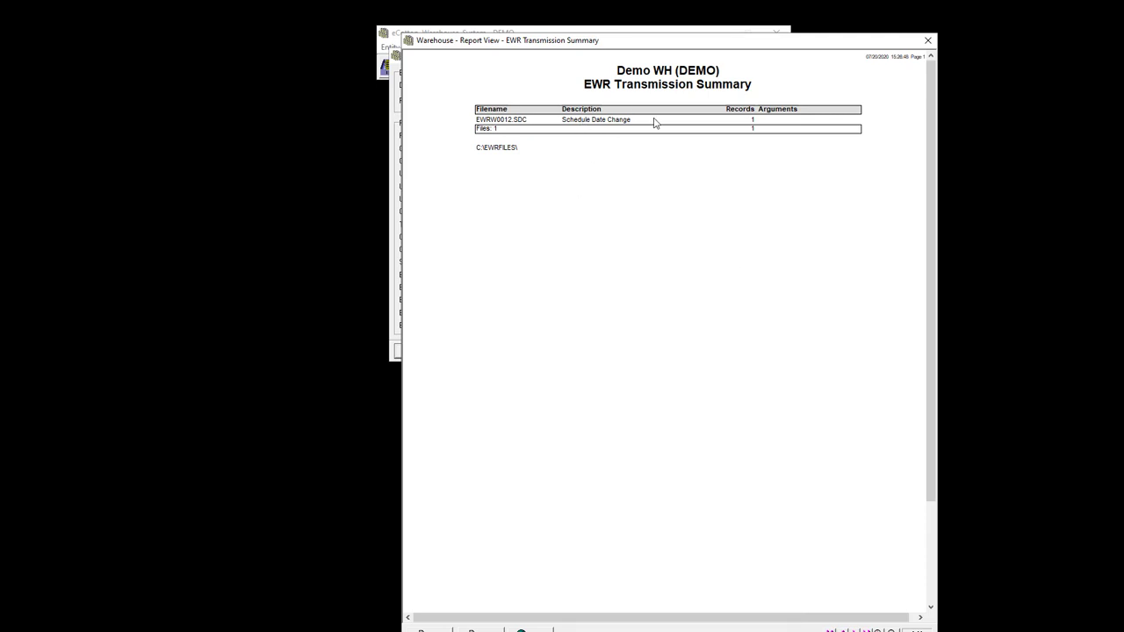
click(927, 40)
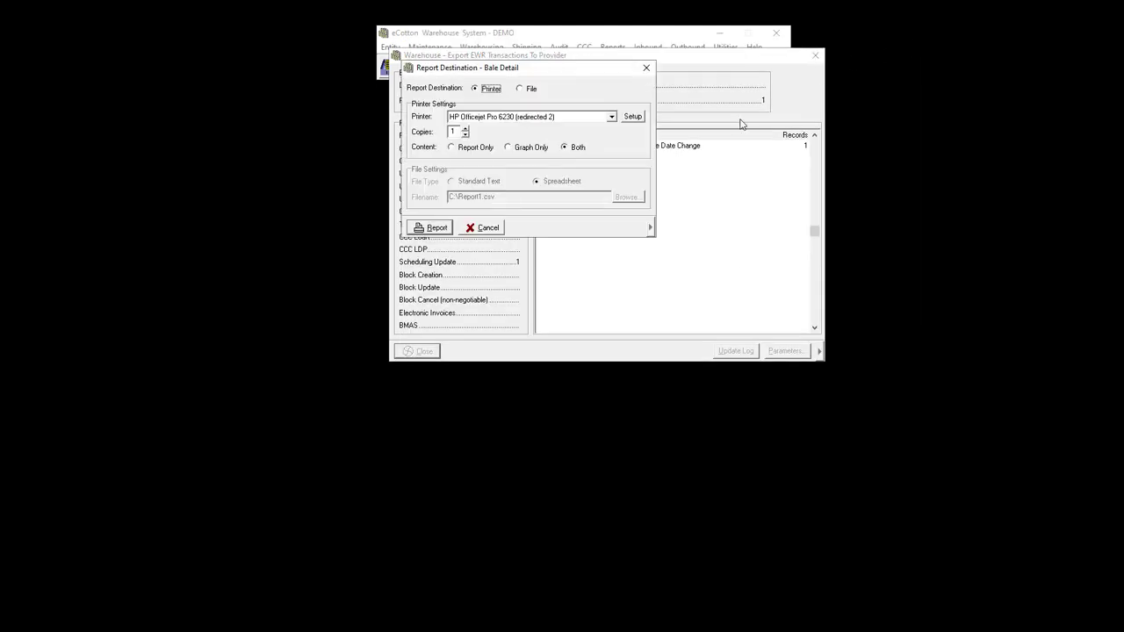
click(436, 229)
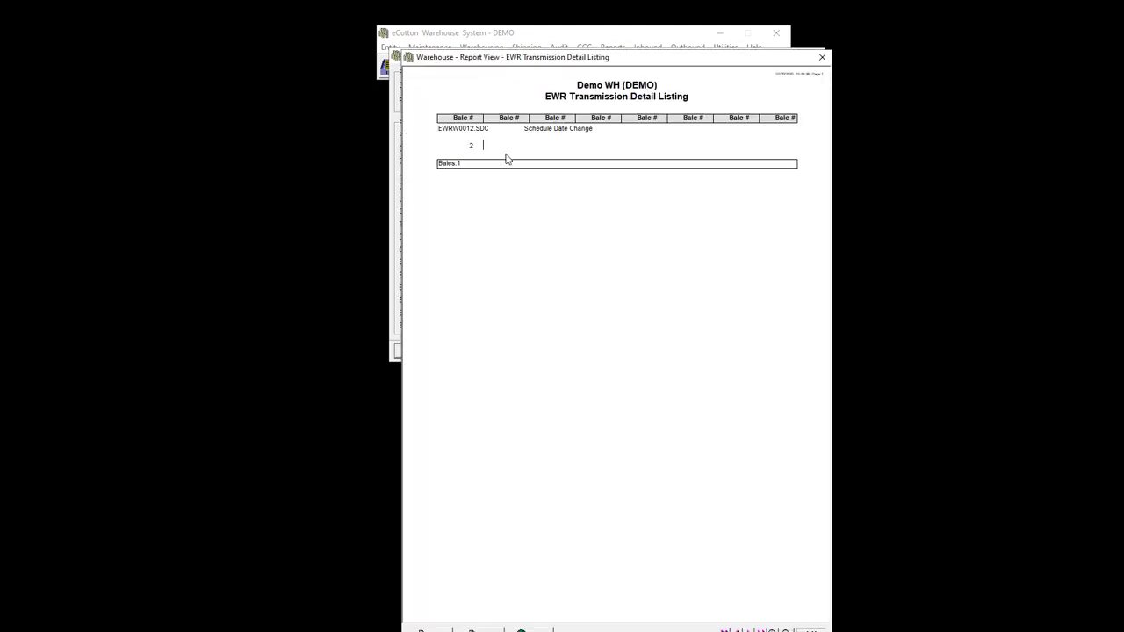
click(823, 58)
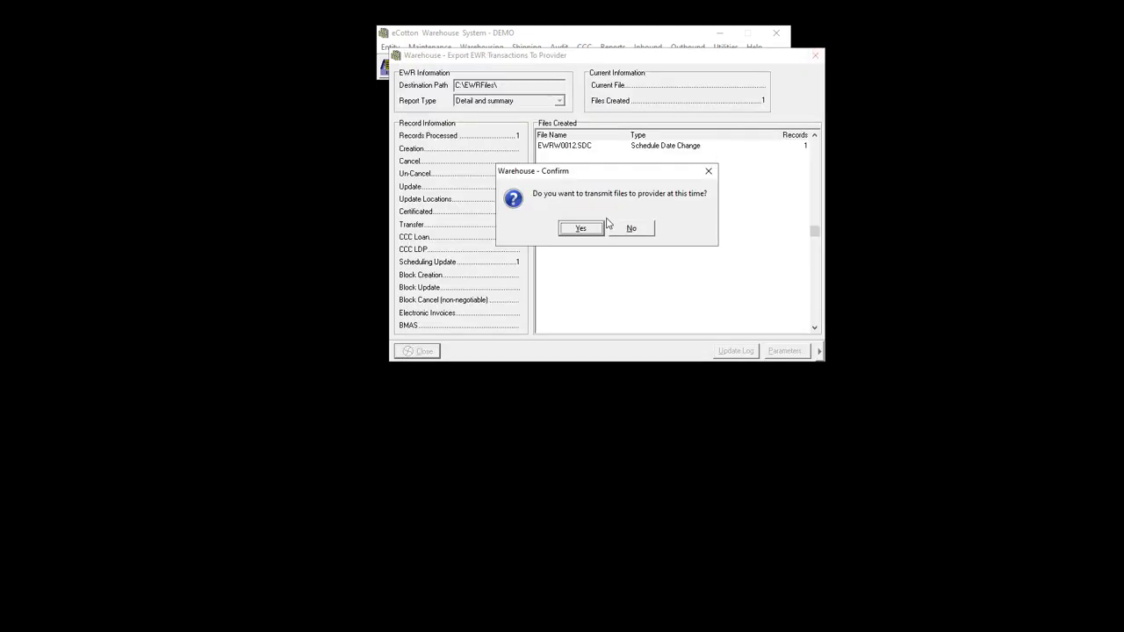
click(581, 228)
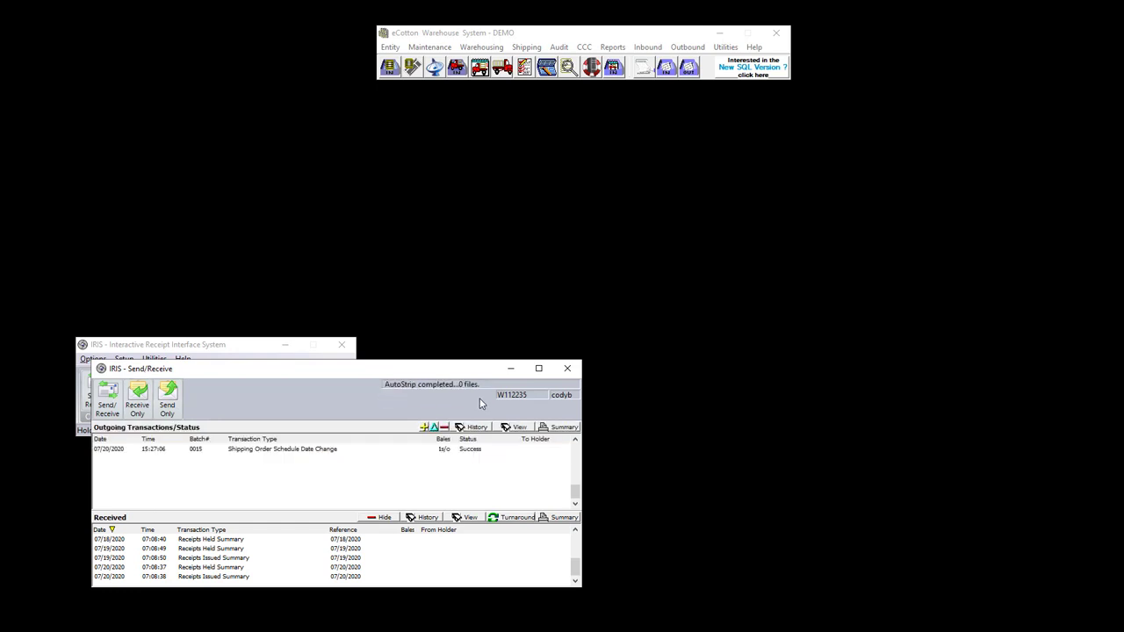
click(568, 368)
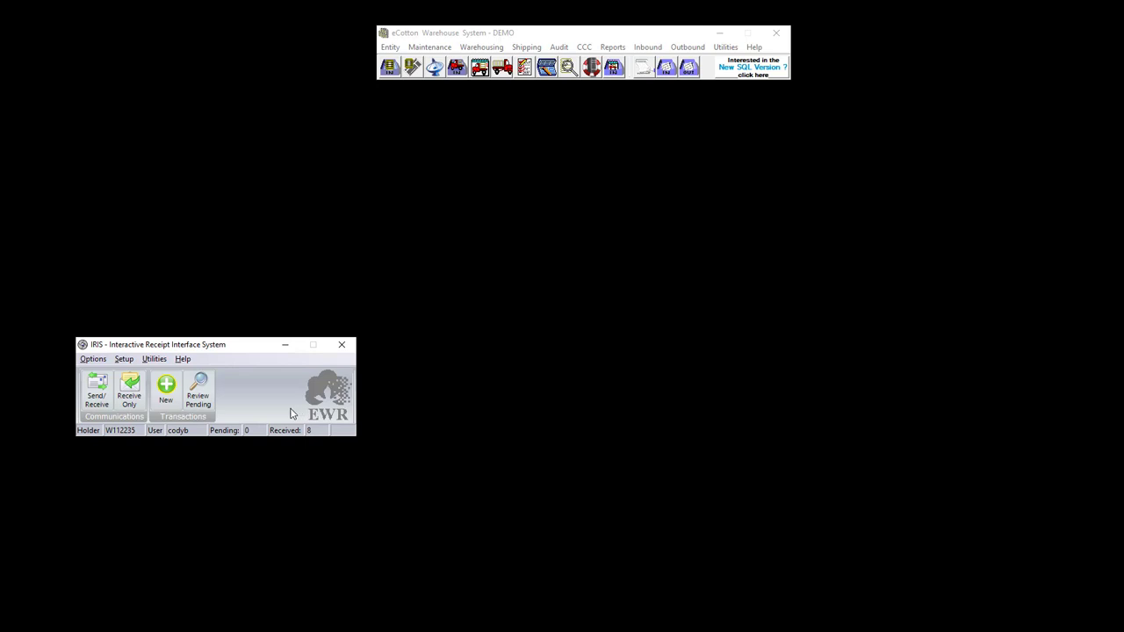
Send and receive transactions in IRIS to retrieve the merchant's Shipping Order Schedule Date Change, and minimize IRIS.
click(102, 405)
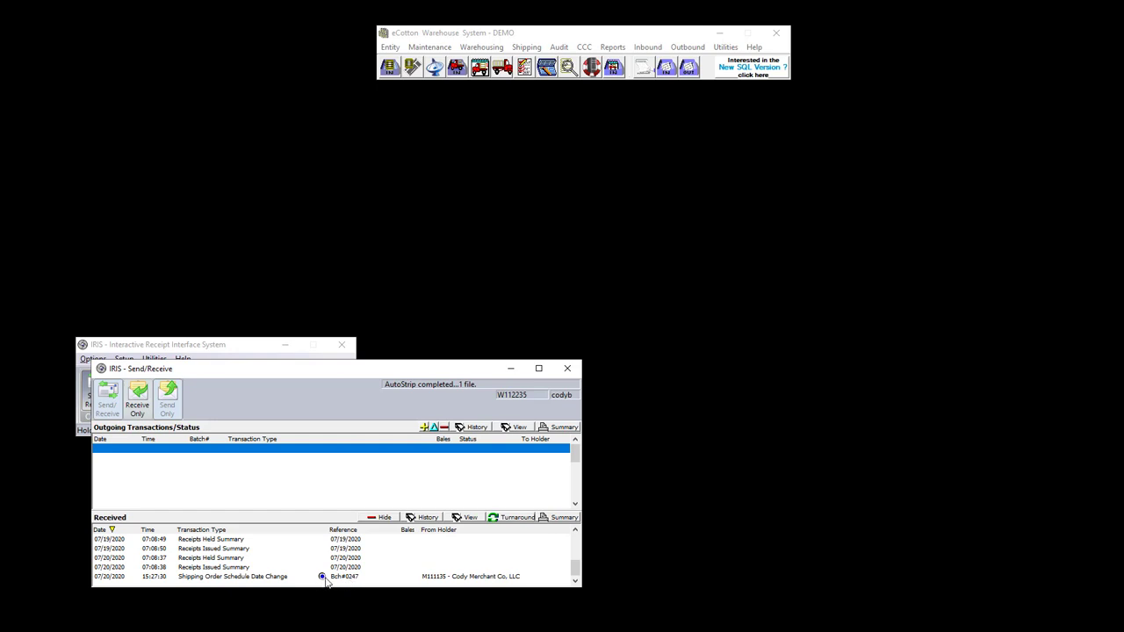
mouse_move(321, 582)
click(567, 368)
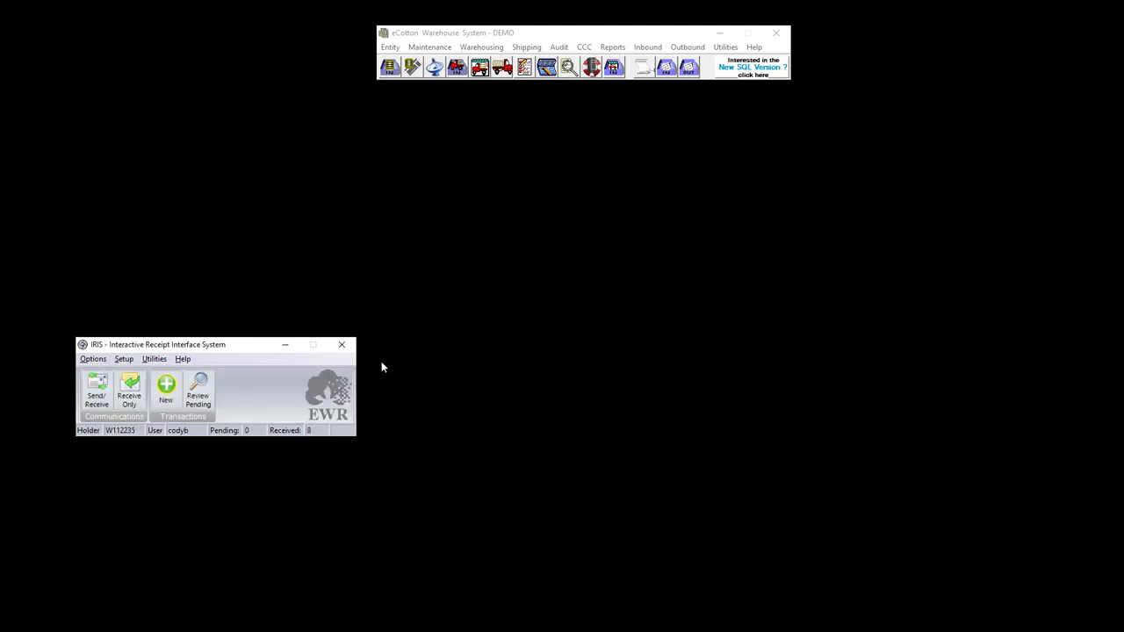
click(285, 347)
Import the received schedule date changes into the warehouse system using the _SCHDUPD inbound layout.
click(526, 47)
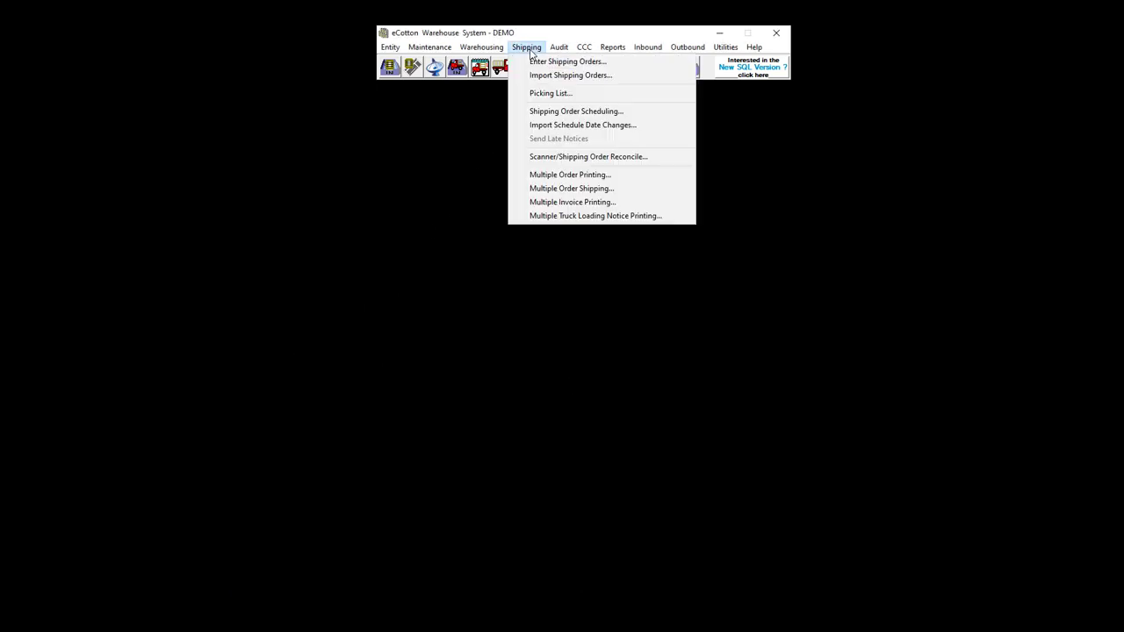
click(584, 125)
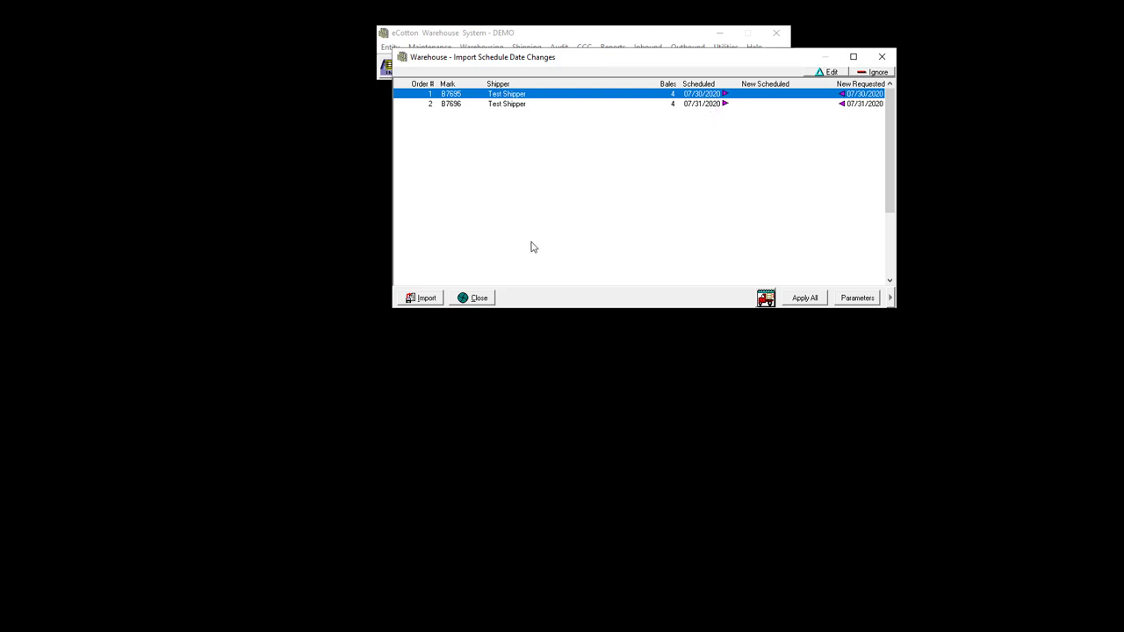
click(423, 299)
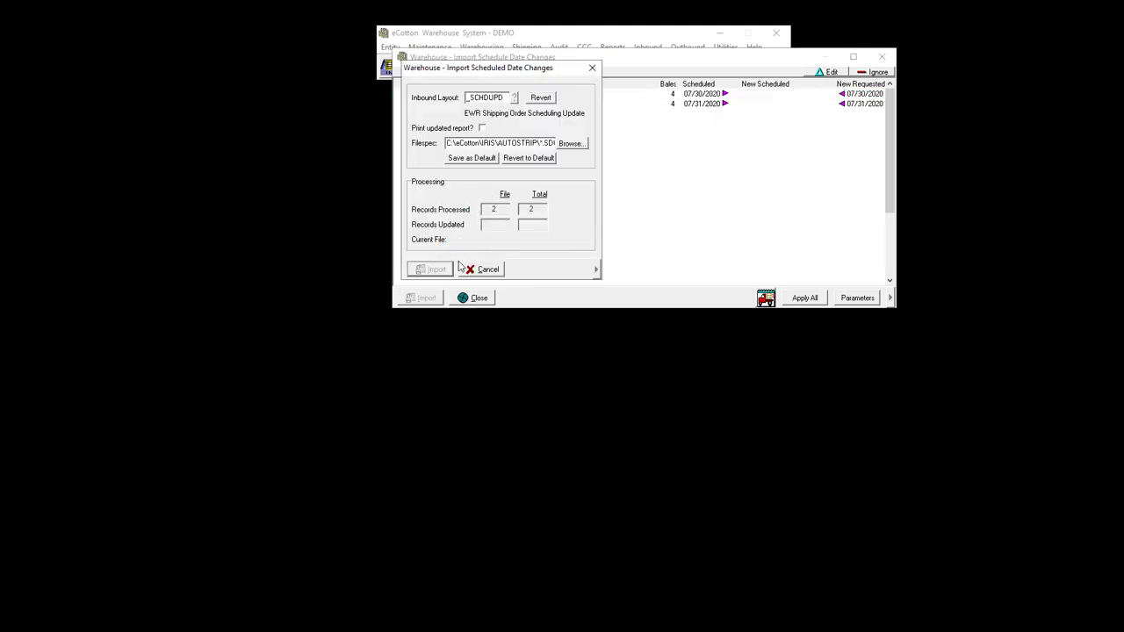
click(507, 194)
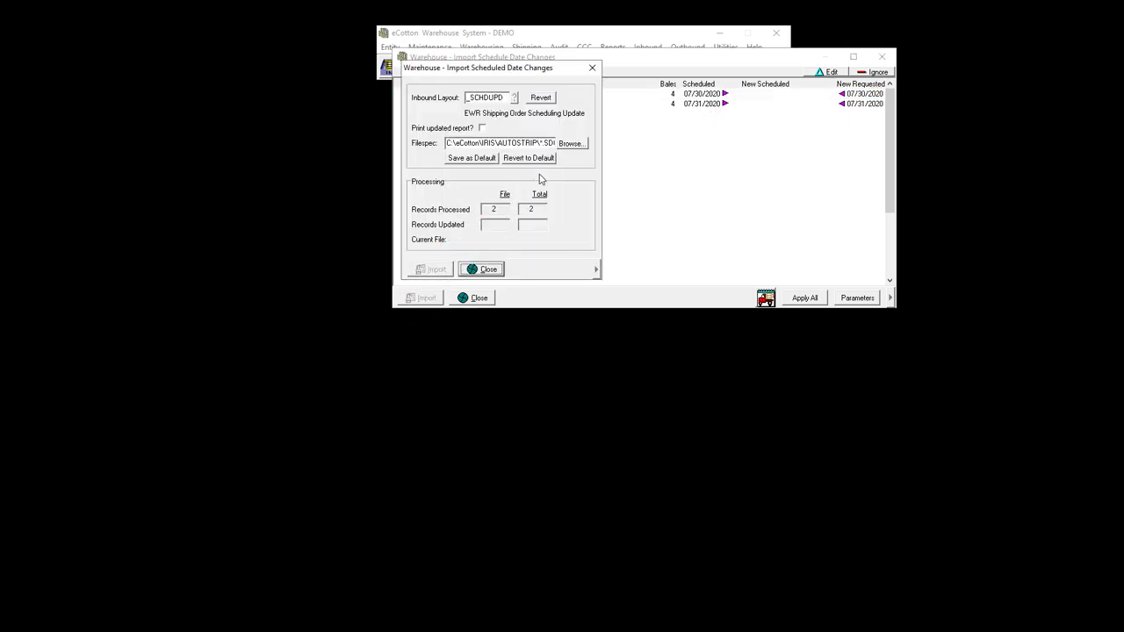
click(491, 273)
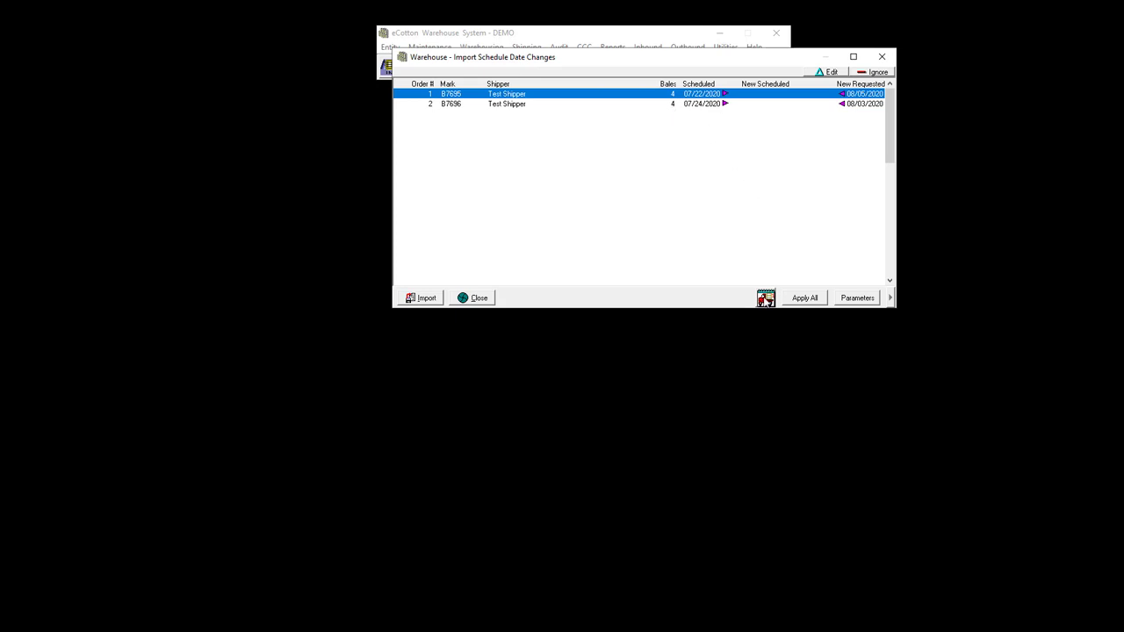
Check the July 2020 scheduling calendar and apply a new scheduled date to order 1 from one of its listed dates.
click(765, 299)
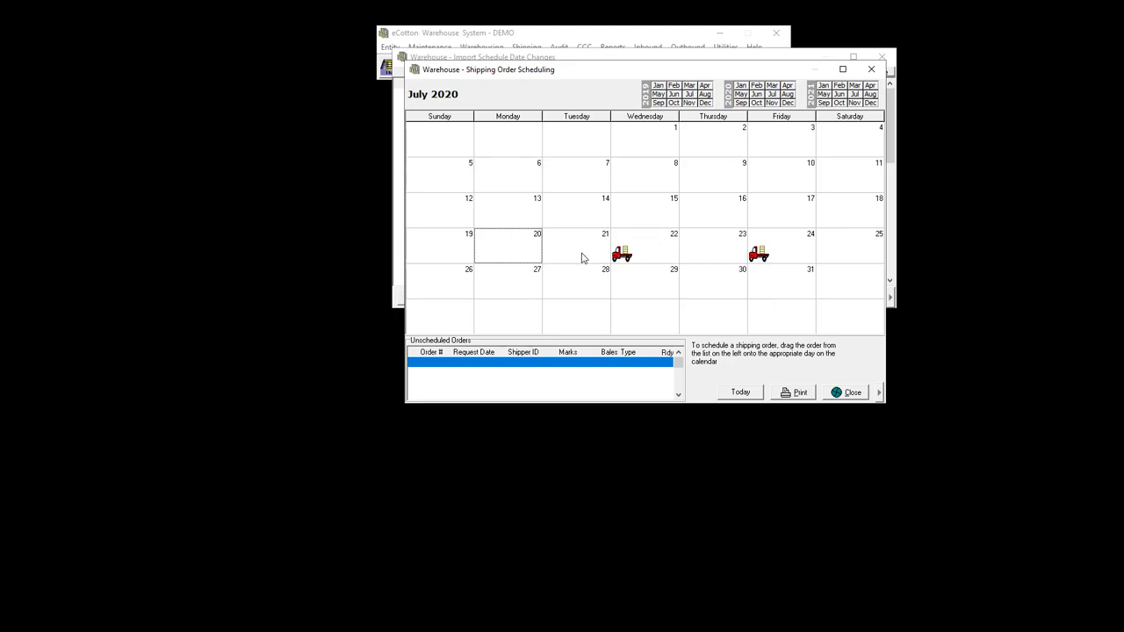
click(871, 69)
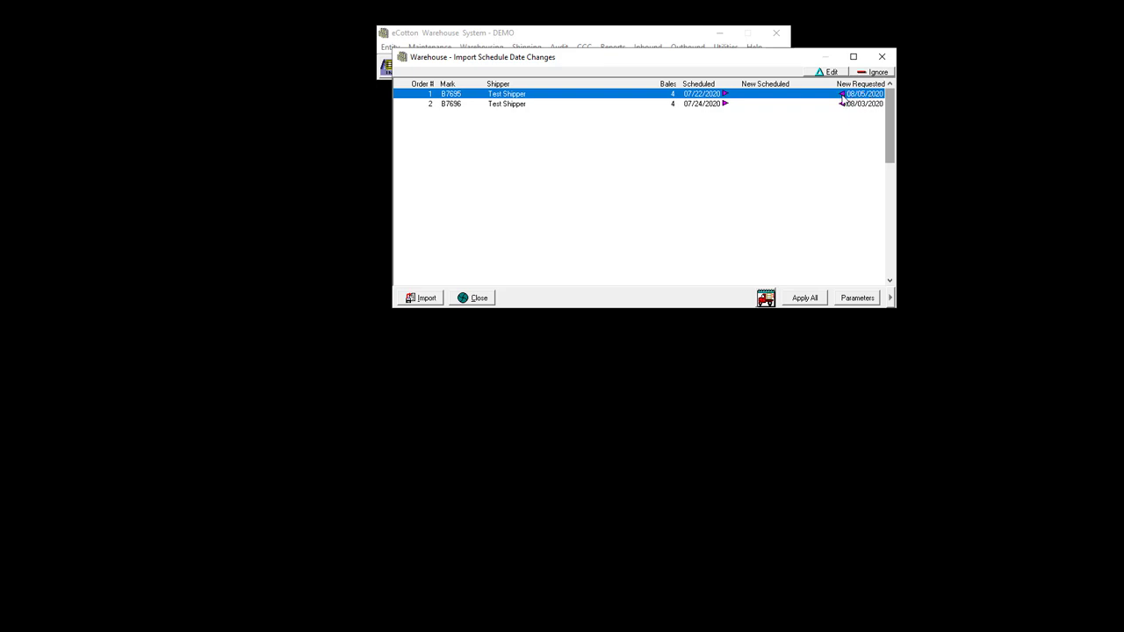
click(843, 94)
click(726, 95)
click(793, 95)
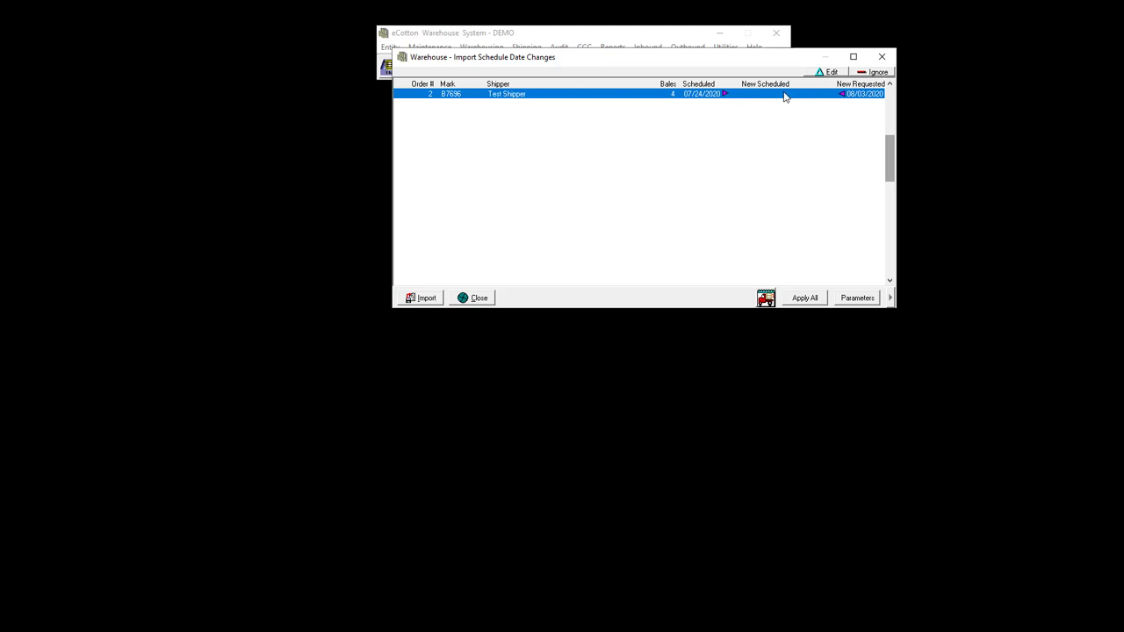
Set order 2's new scheduled date to 07/28/2020, apply it, and close the schedule date changes.
click(826, 73)
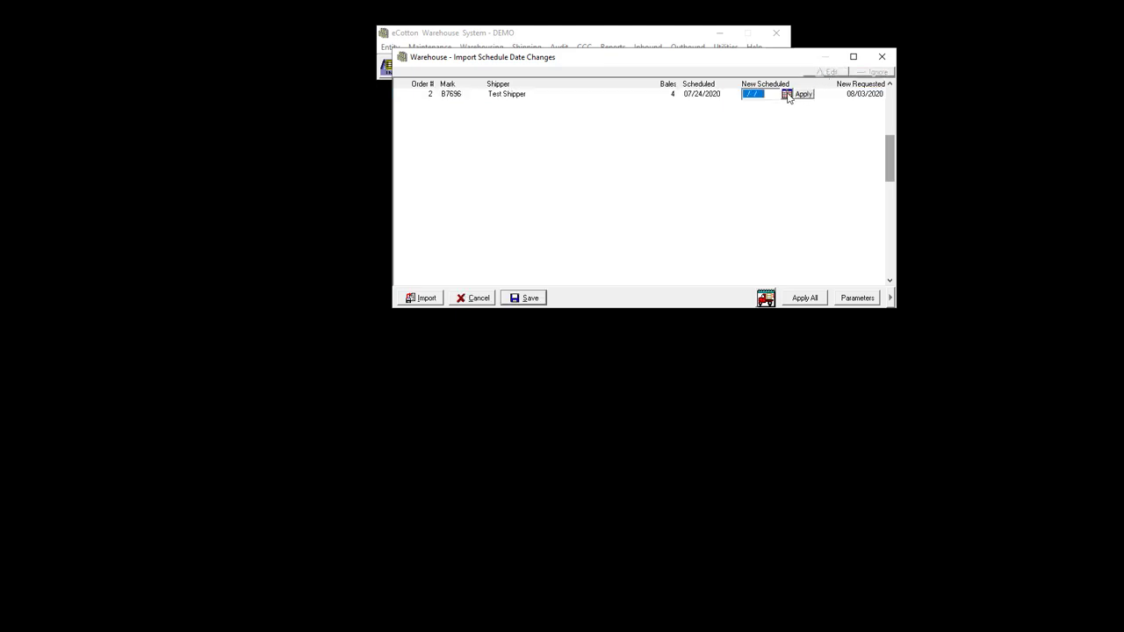
click(787, 94)
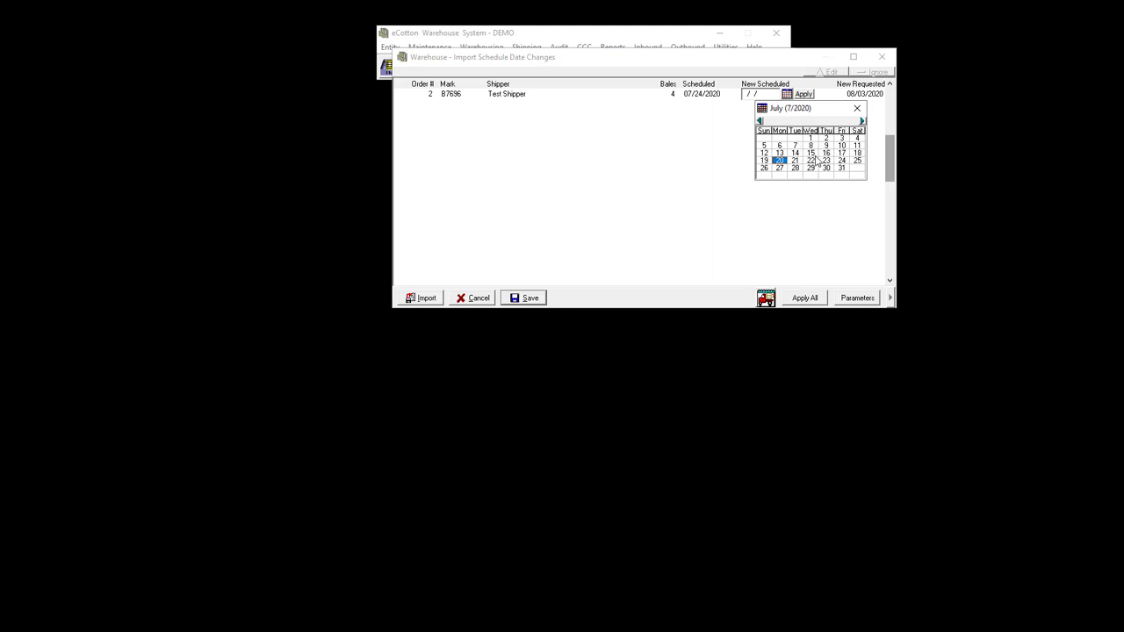
click(796, 169)
click(796, 169)
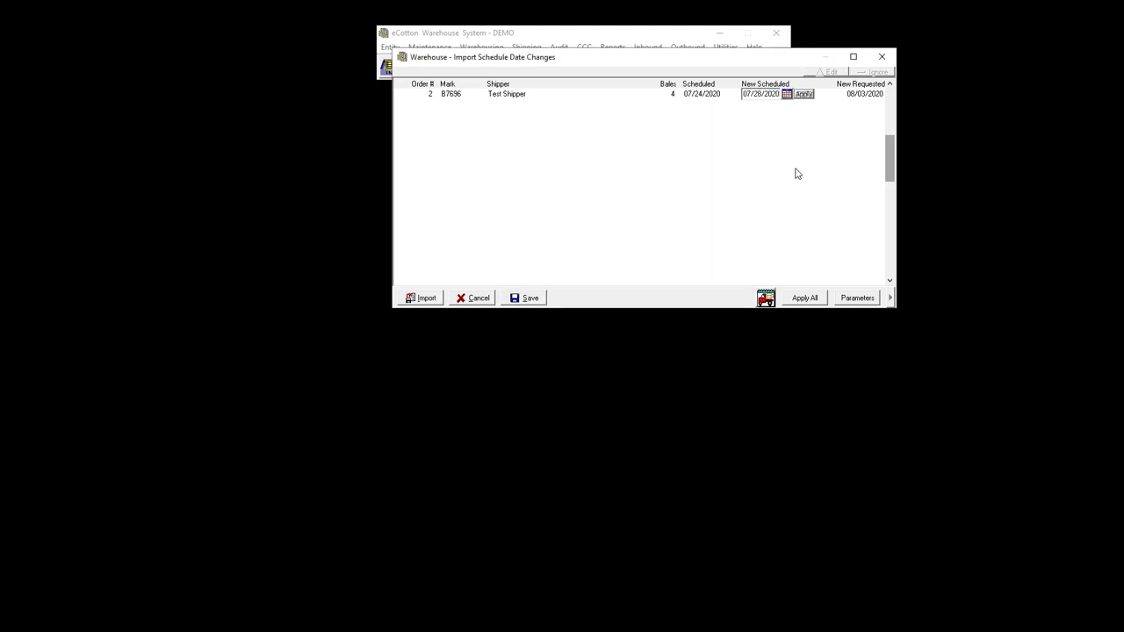
click(802, 95)
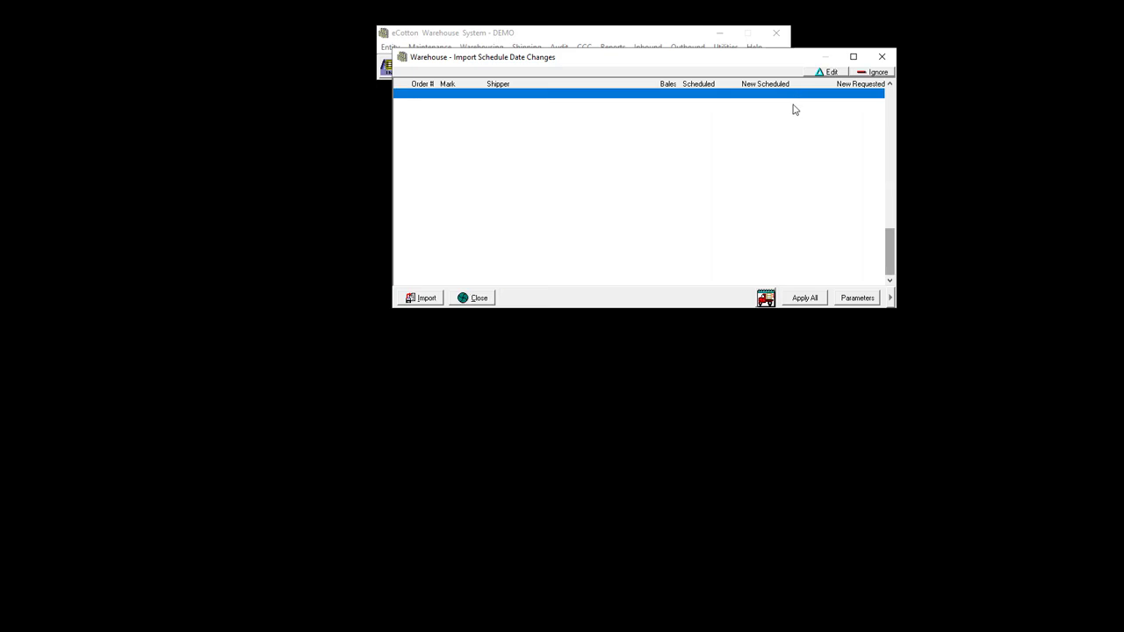
click(478, 298)
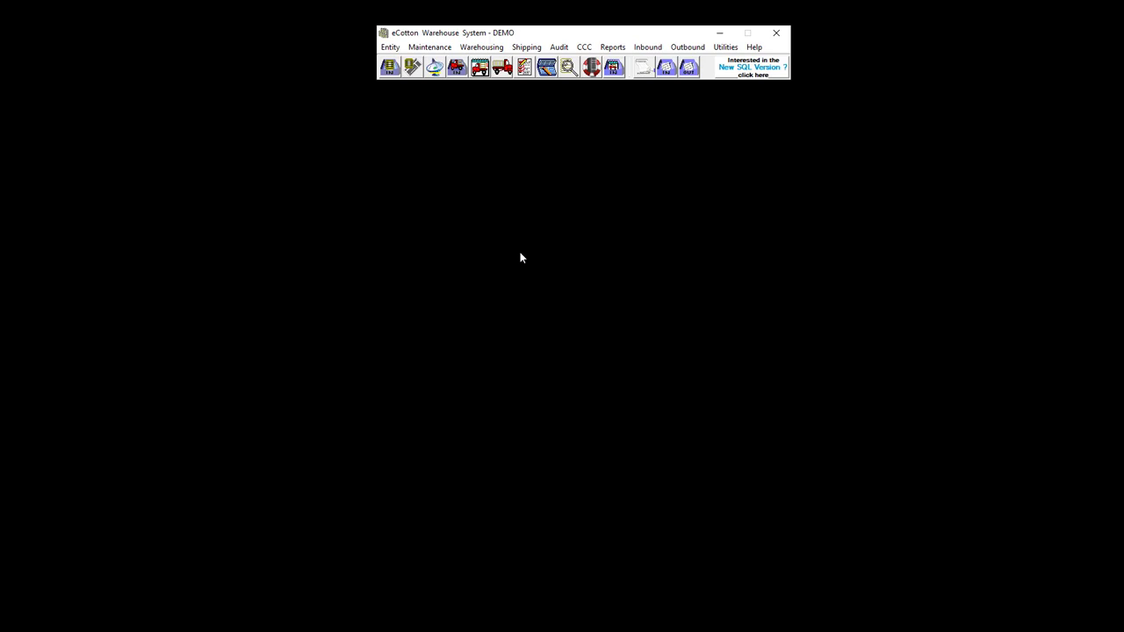
Export the revised schedule dates of orders 1 and 2 as an EWR file, view both transmission reports, and transmit the file to the provider.
click(444, 70)
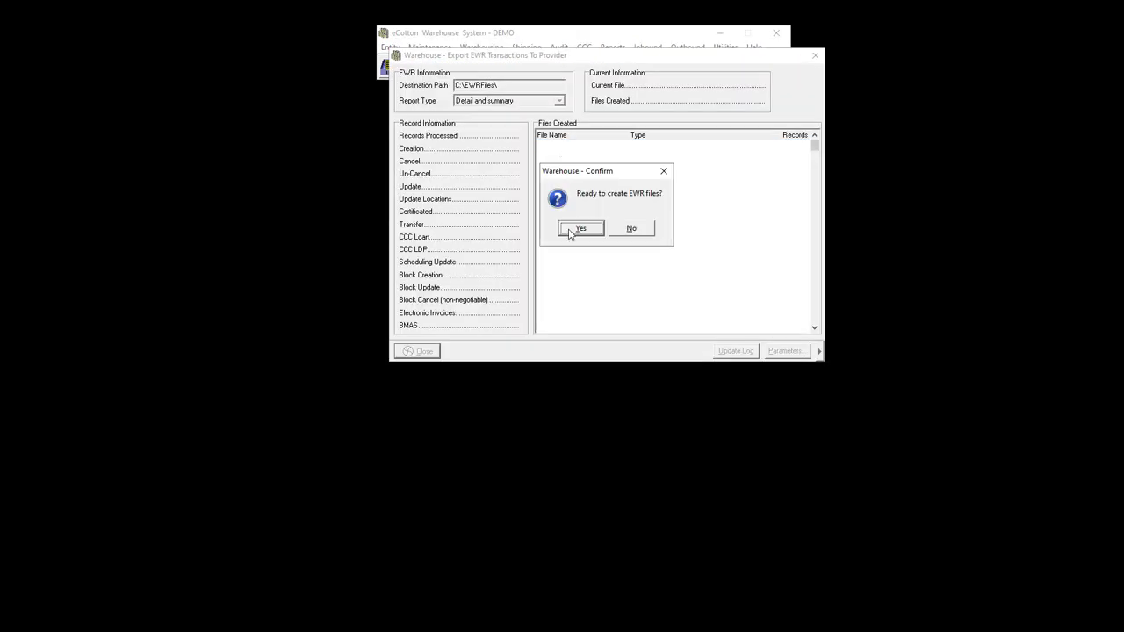
click(580, 230)
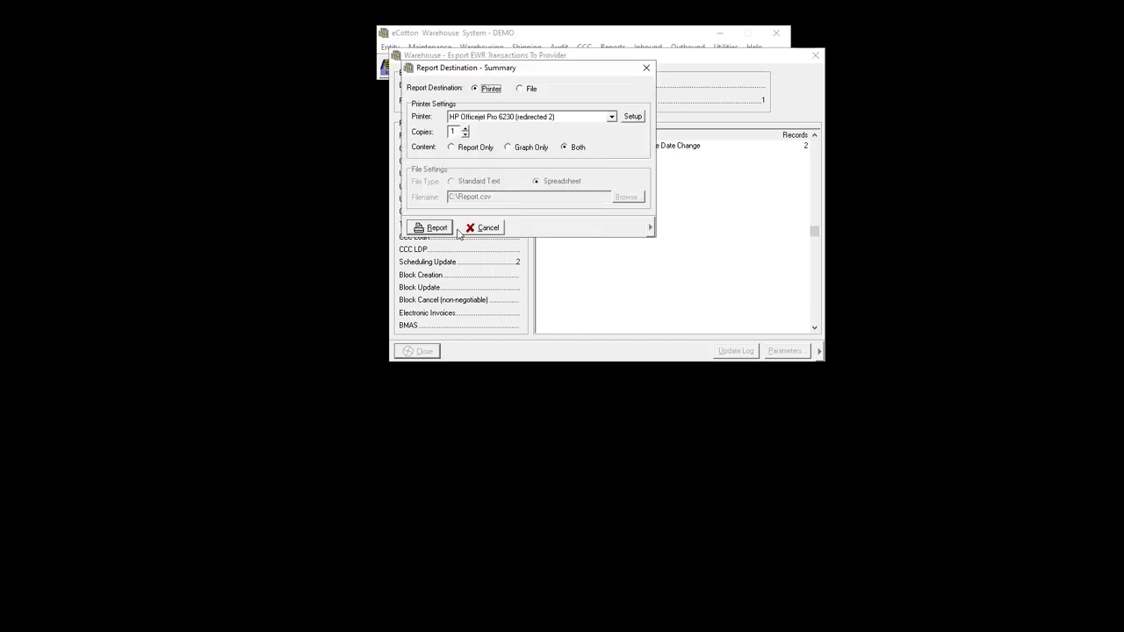
click(439, 227)
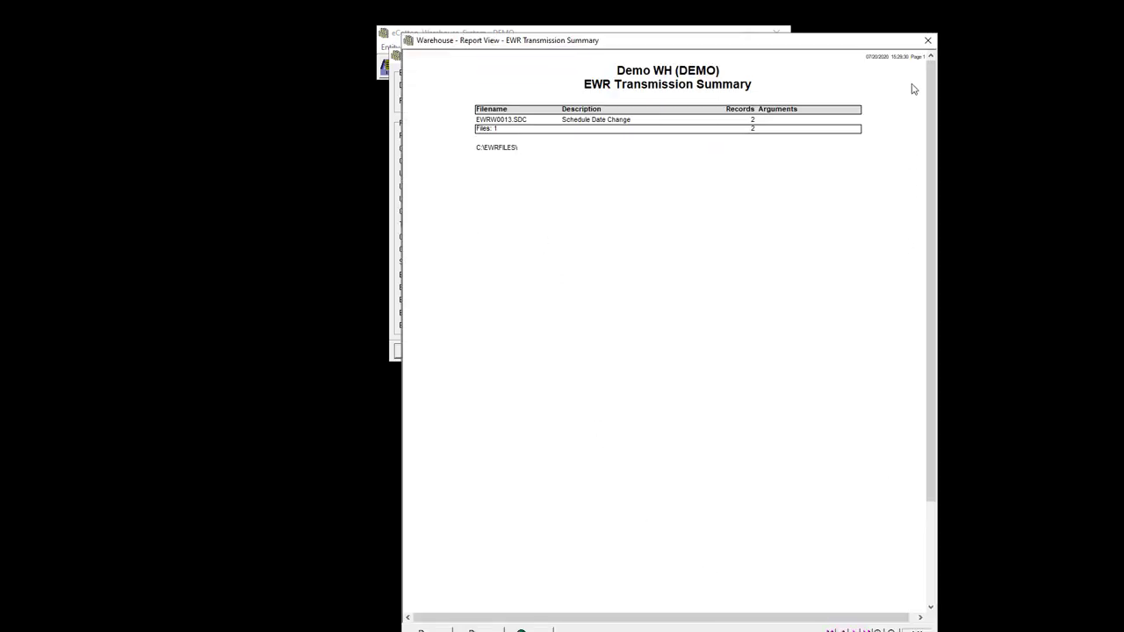
click(927, 42)
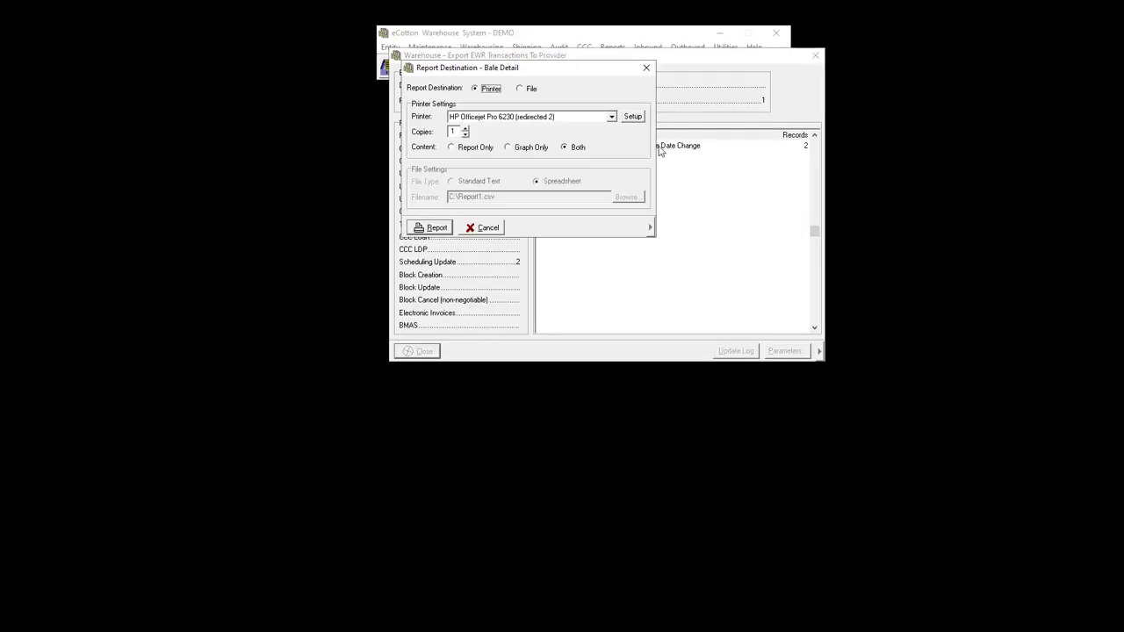
click(449, 228)
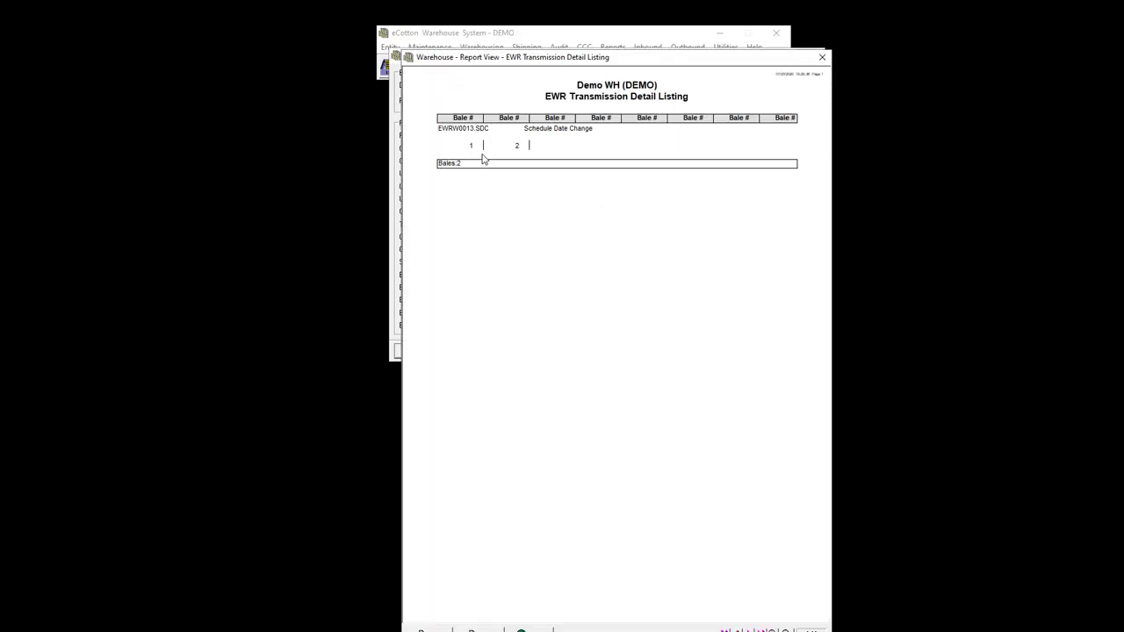
click(822, 57)
click(597, 228)
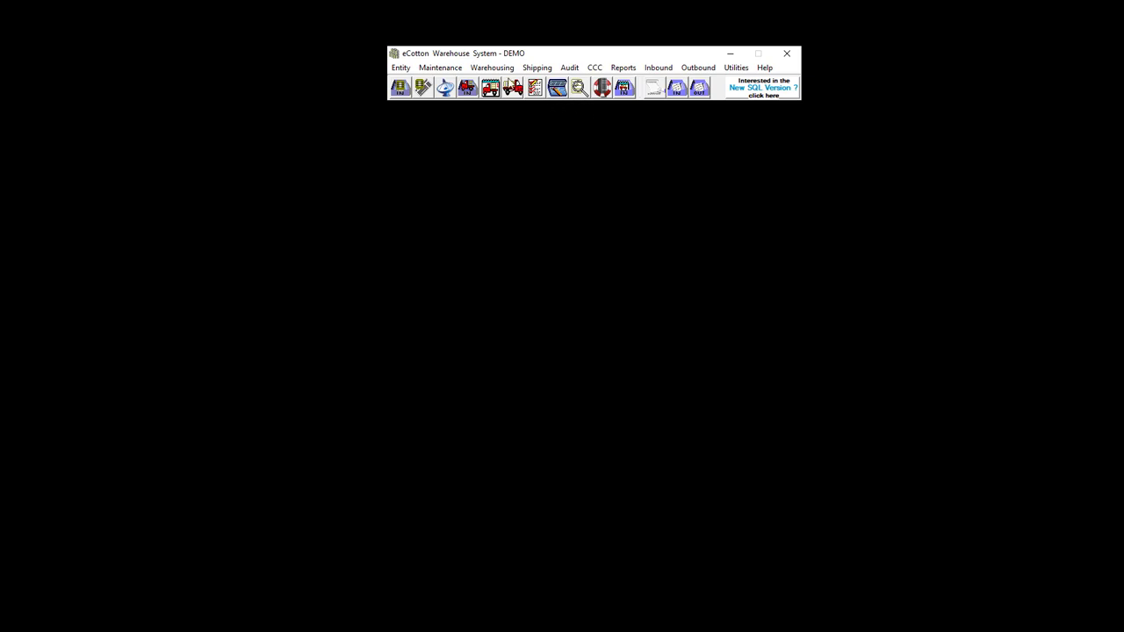
Open the Interface section of the warehouse settings to examine the IsMyLoadReady.com and shipping order monitoring options.
click(400, 67)
click(421, 102)
click(637, 93)
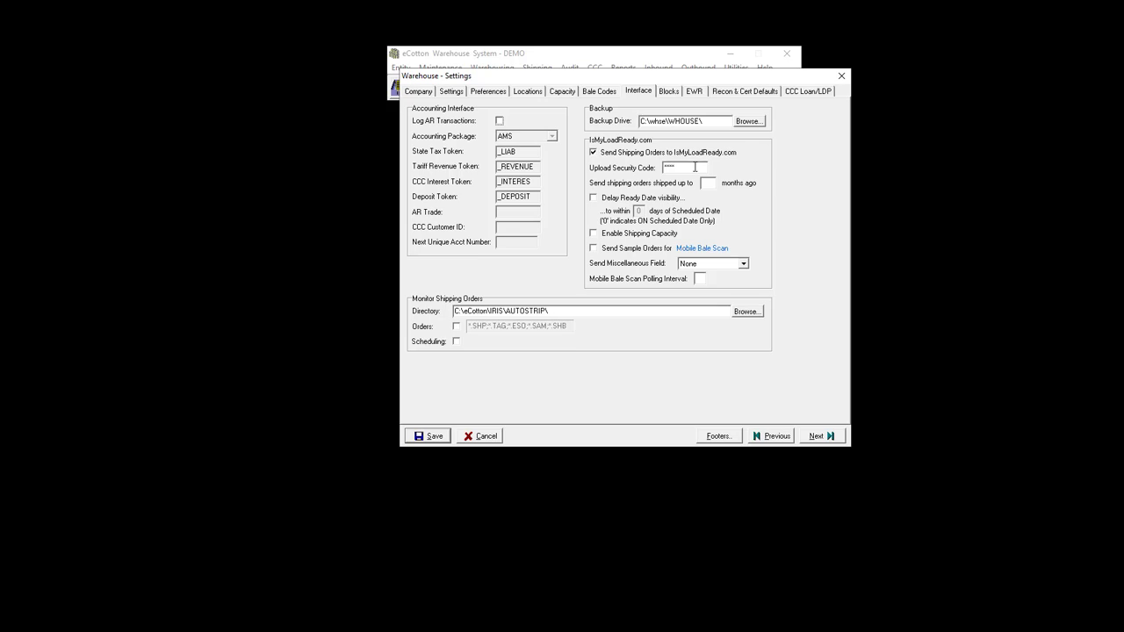
Leave the warehouse settings and open the Test Shipper record to examine its eCotton Company ID and Shipment Schedule Updates option, closing it when finished.
click(841, 76)
click(608, 98)
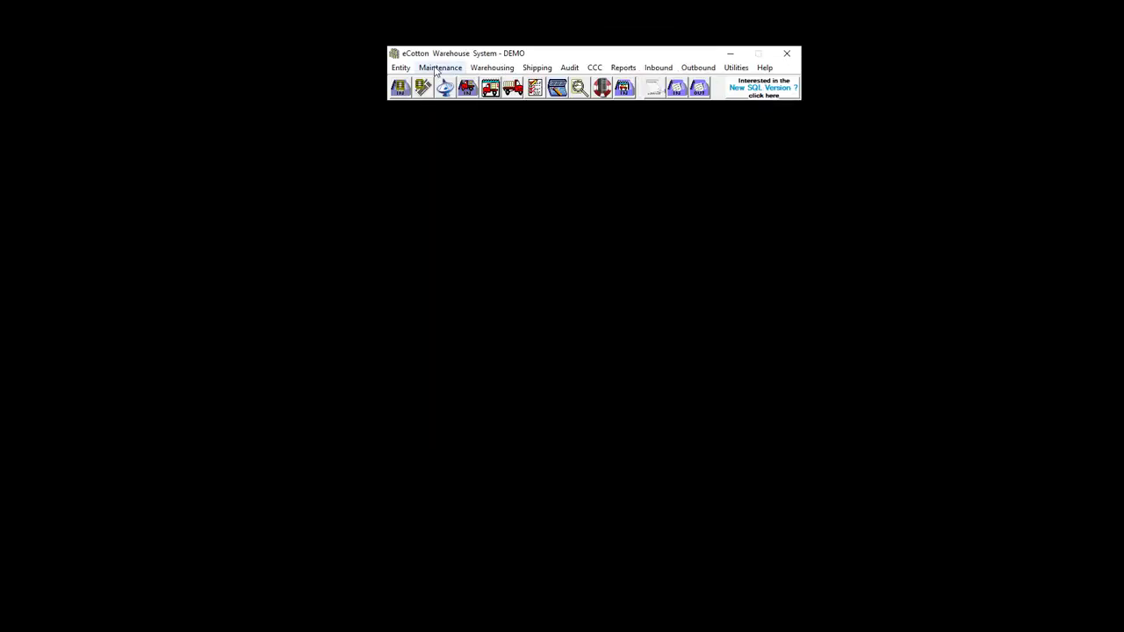
click(434, 70)
click(447, 96)
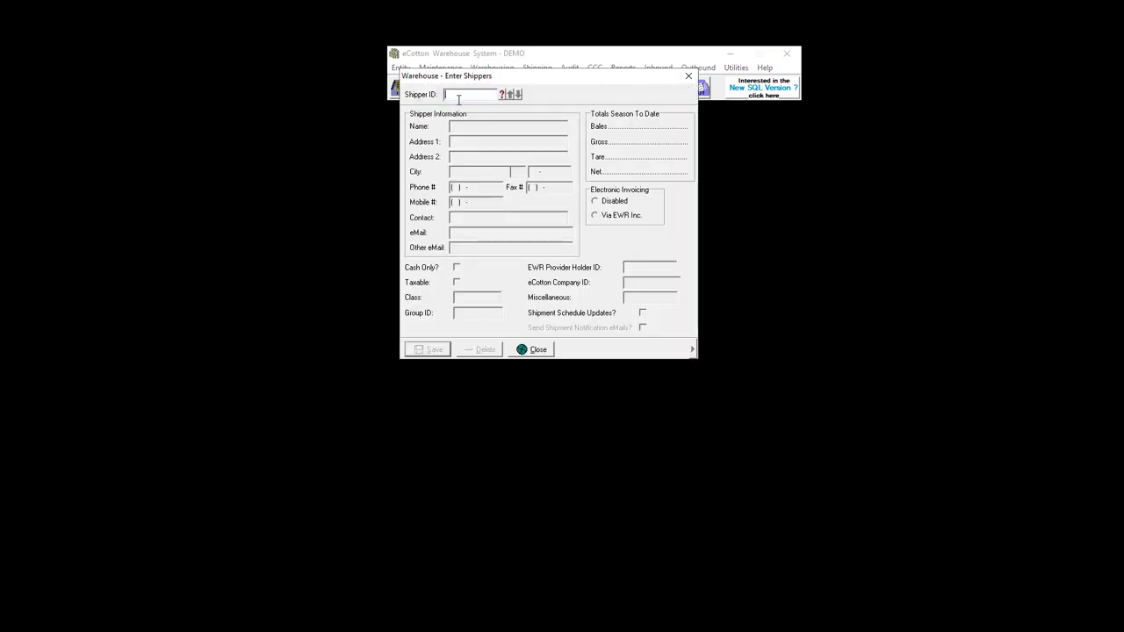
click(502, 94)
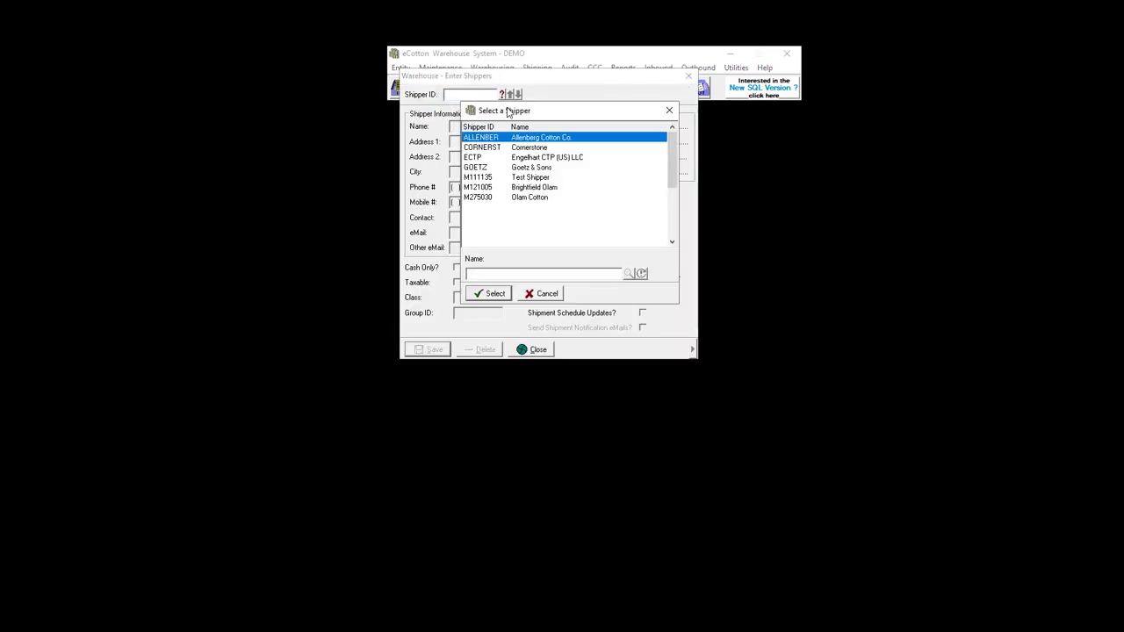
double_click(531, 177)
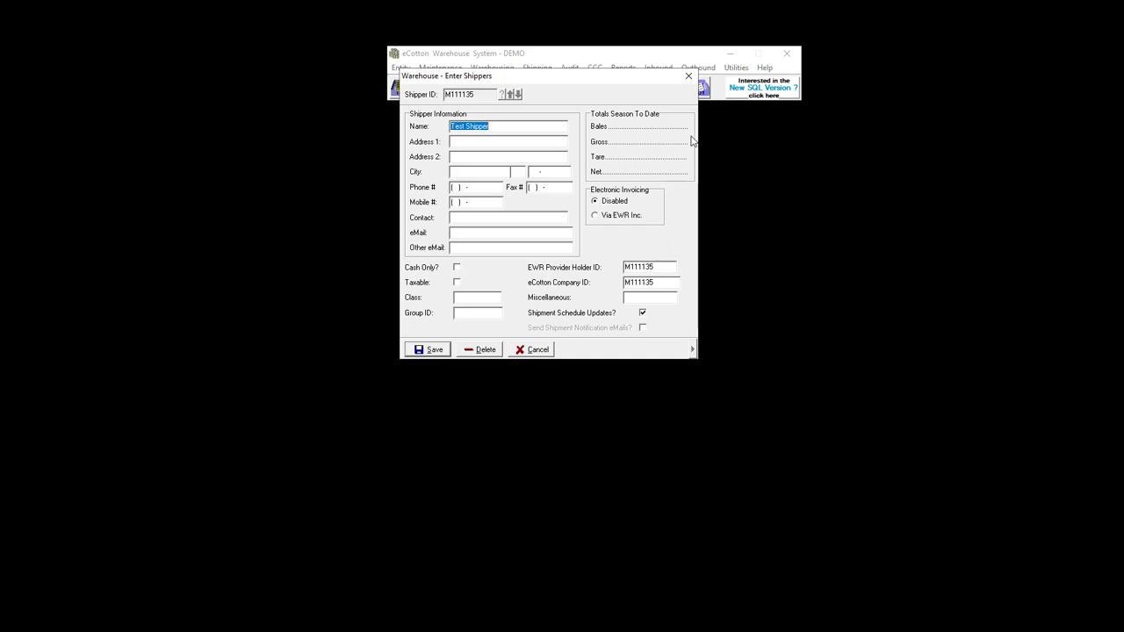
click(688, 75)
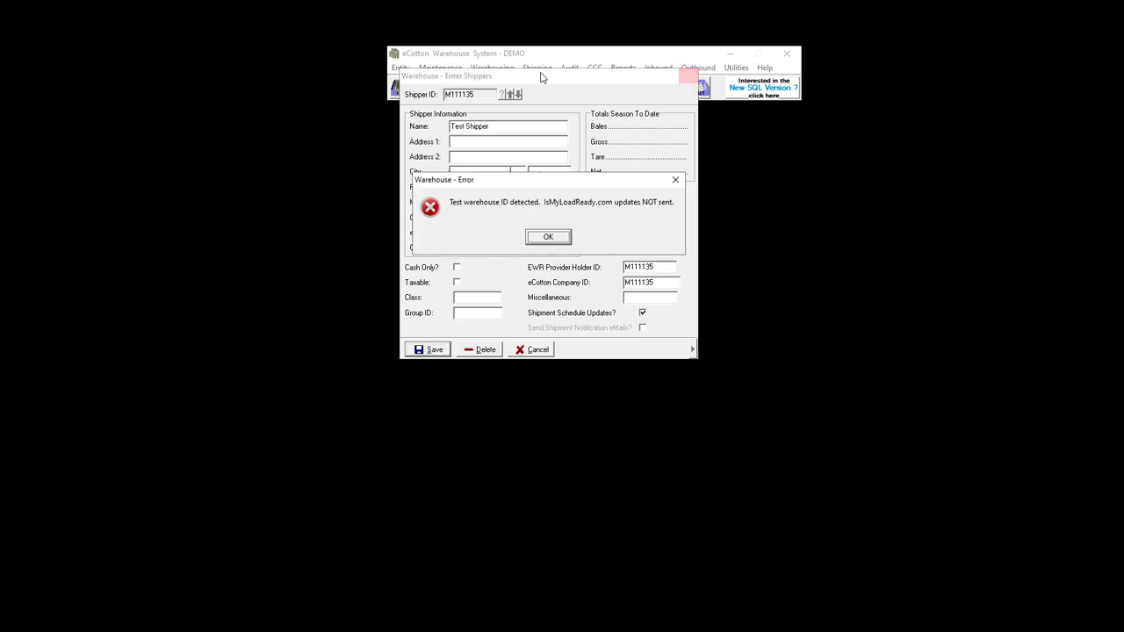
click(547, 235)
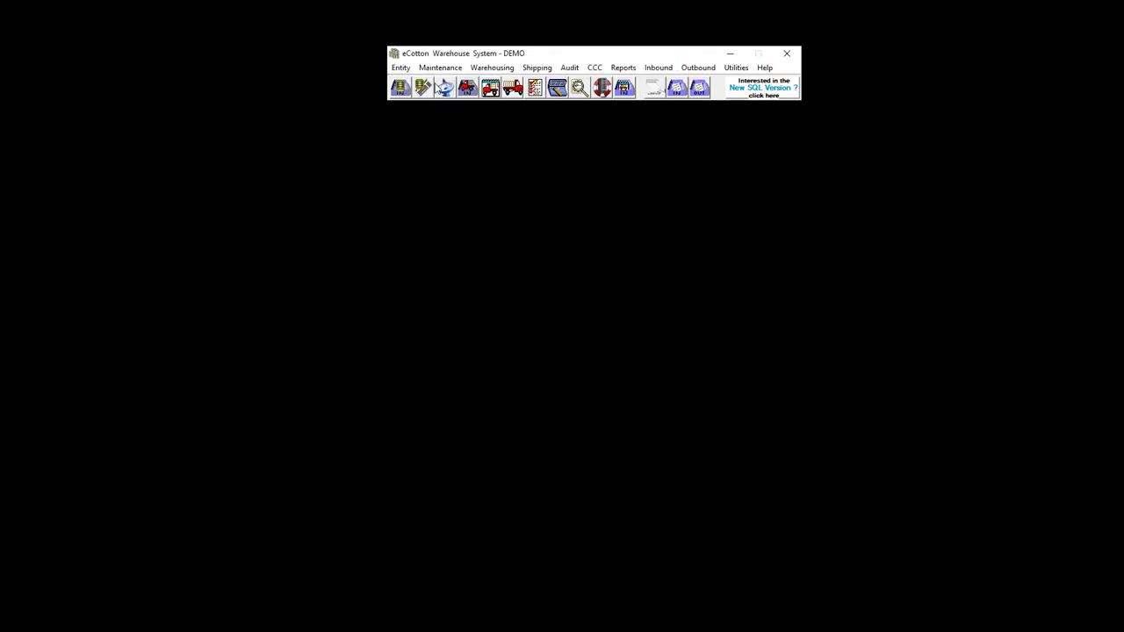
Open the Test Trucker record in the trucker entries to examine its company details and eCotton Company ID.
click(435, 67)
click(459, 109)
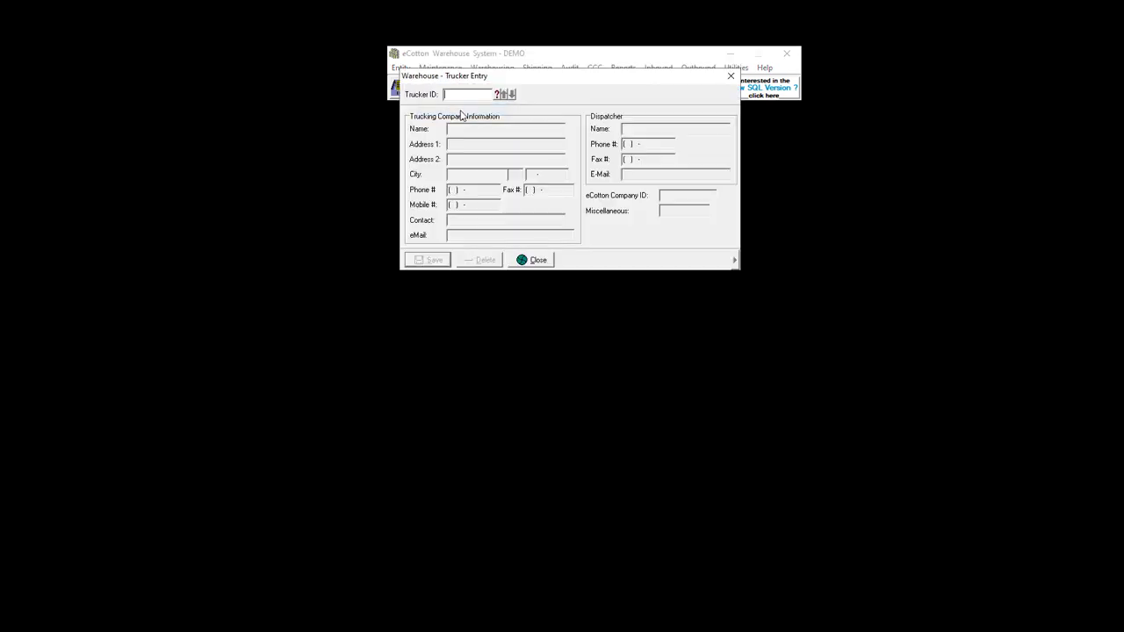
click(499, 94)
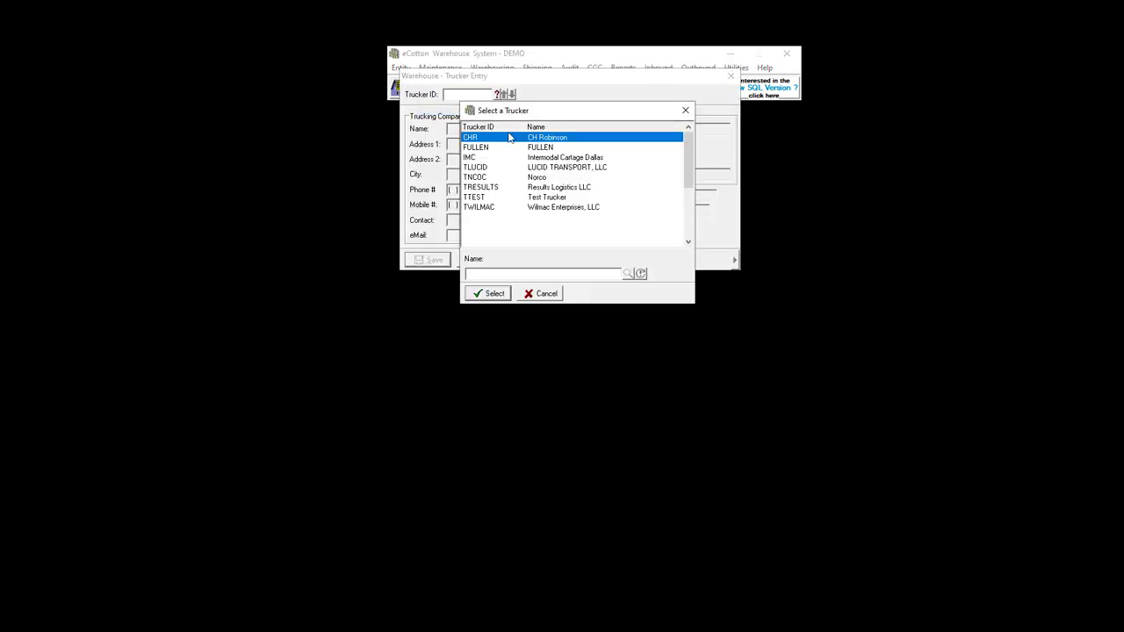
double_click(536, 199)
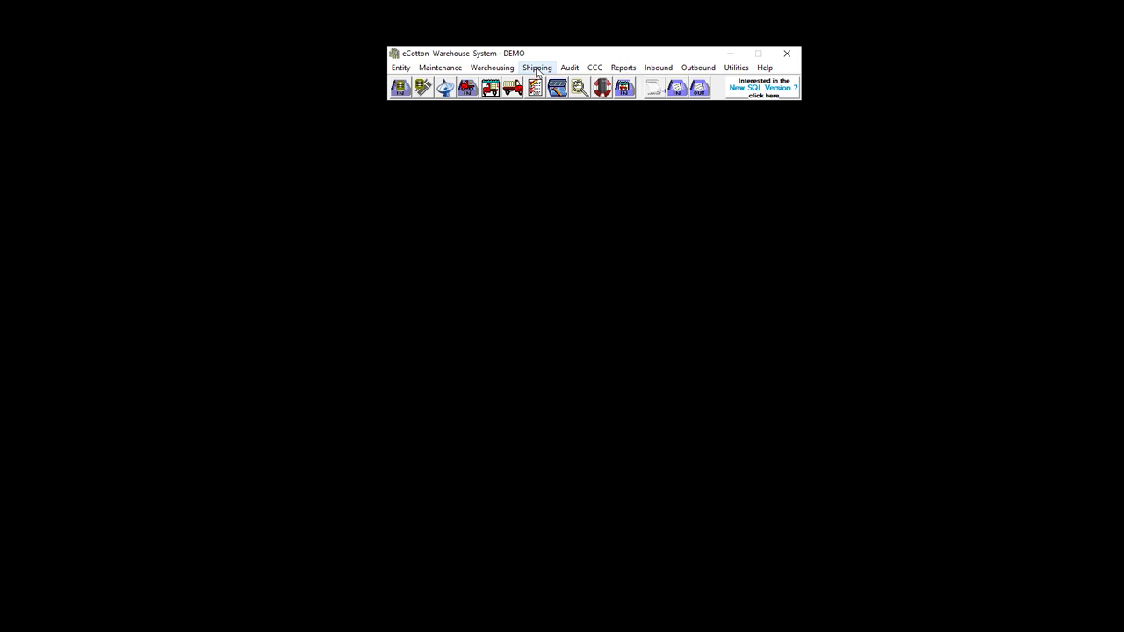
Assign trucker TTEST to shipping order 1, save the order, and close shipping order entry.
click(536, 69)
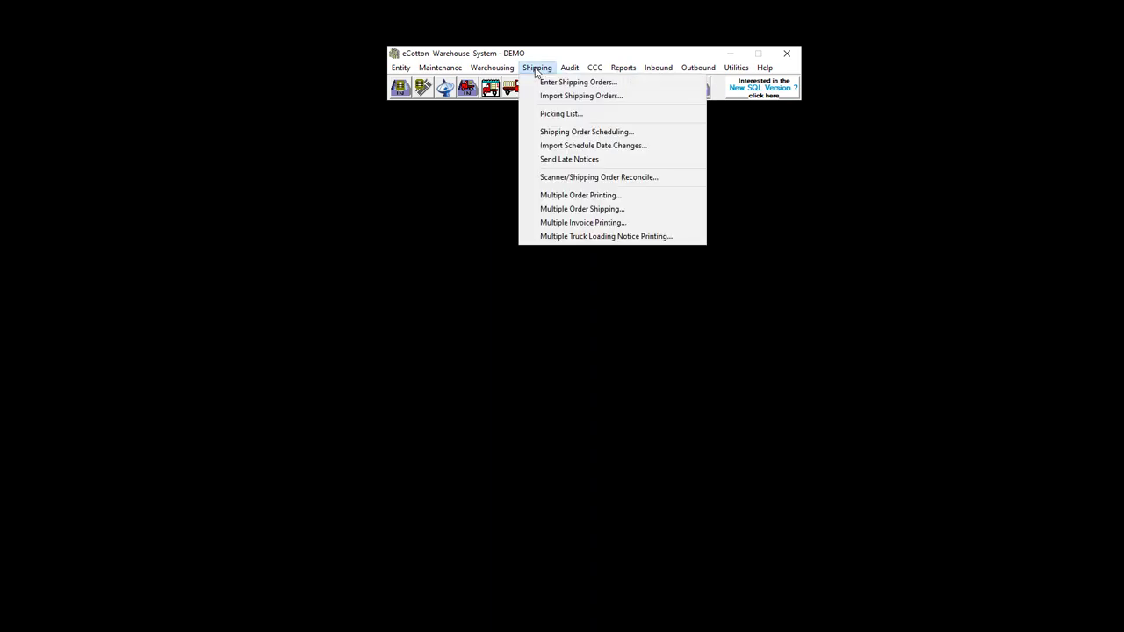
click(545, 80)
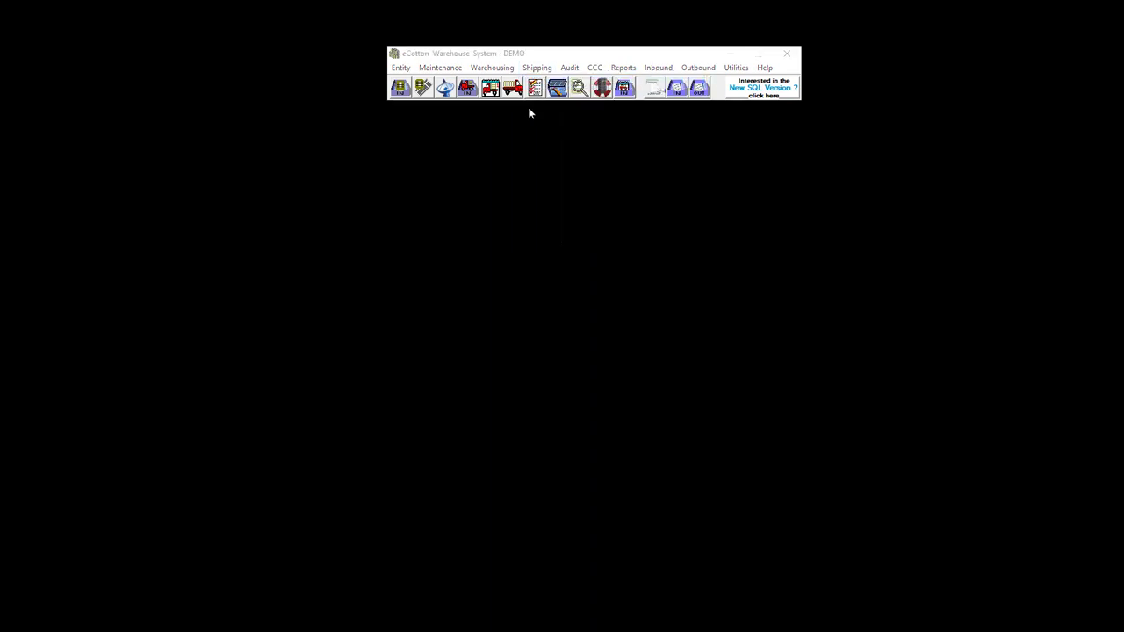
click(506, 94)
double_click(531, 138)
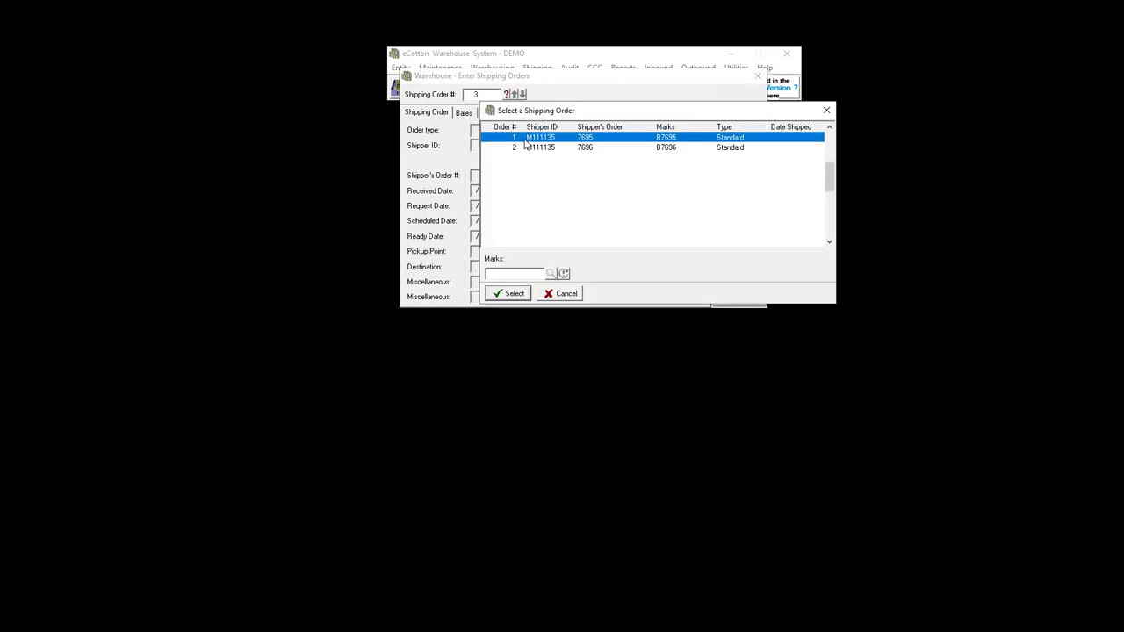
click(688, 191)
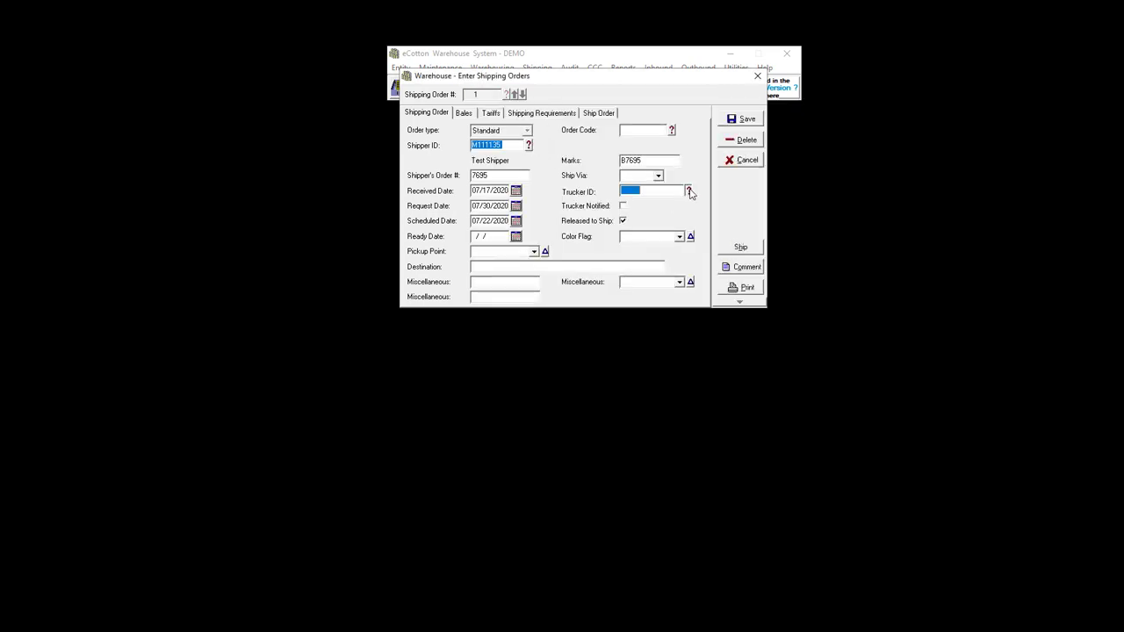
double_click(720, 299)
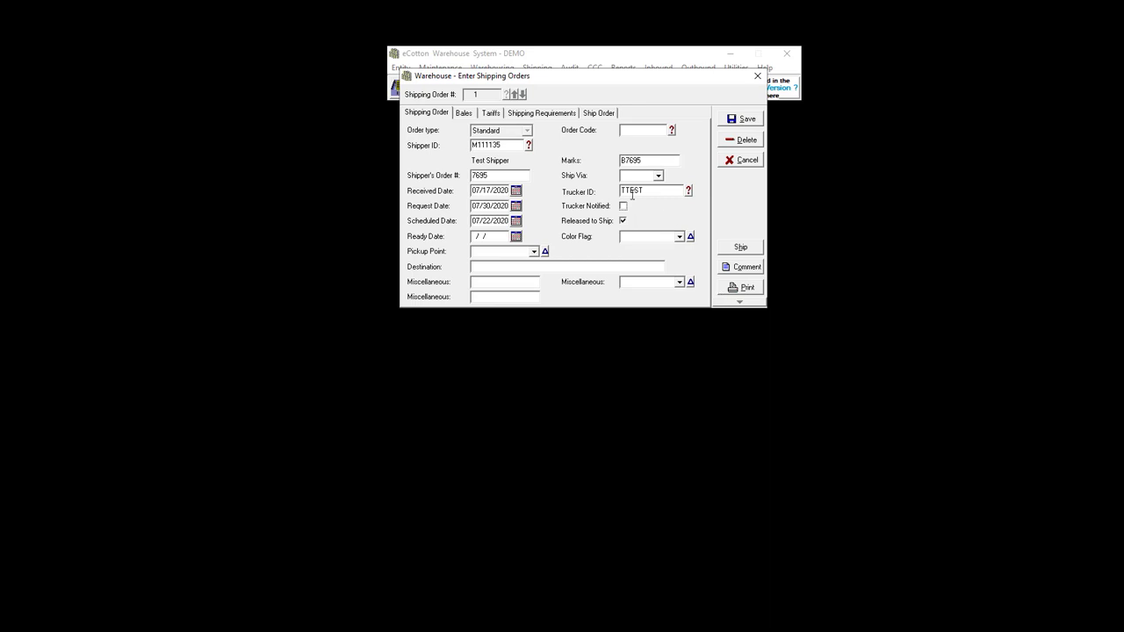
click(748, 120)
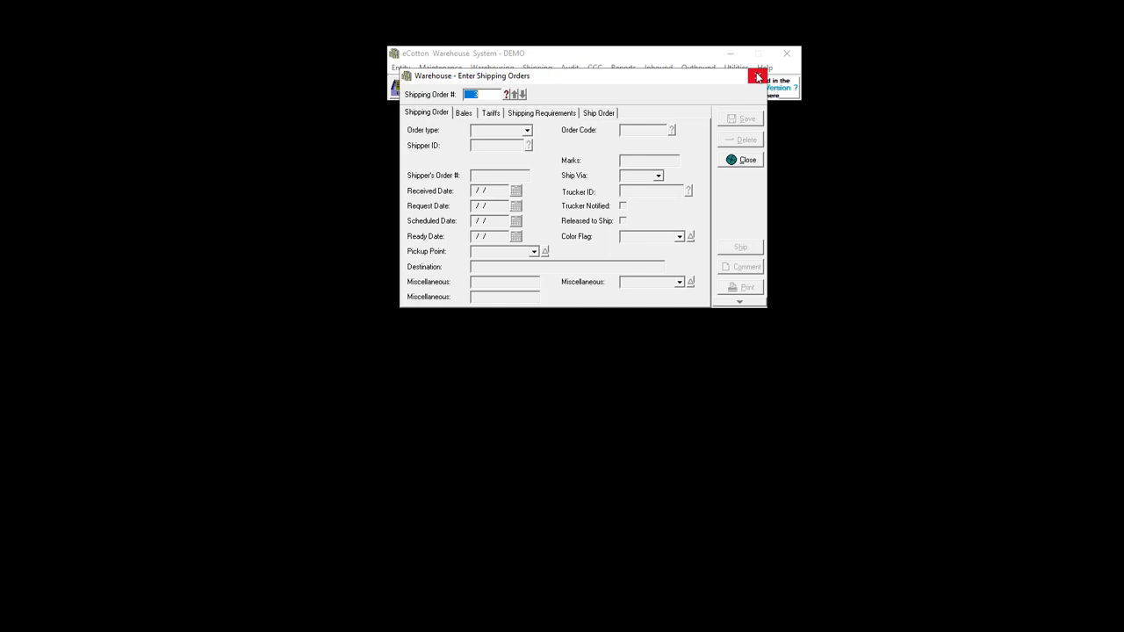
click(758, 77)
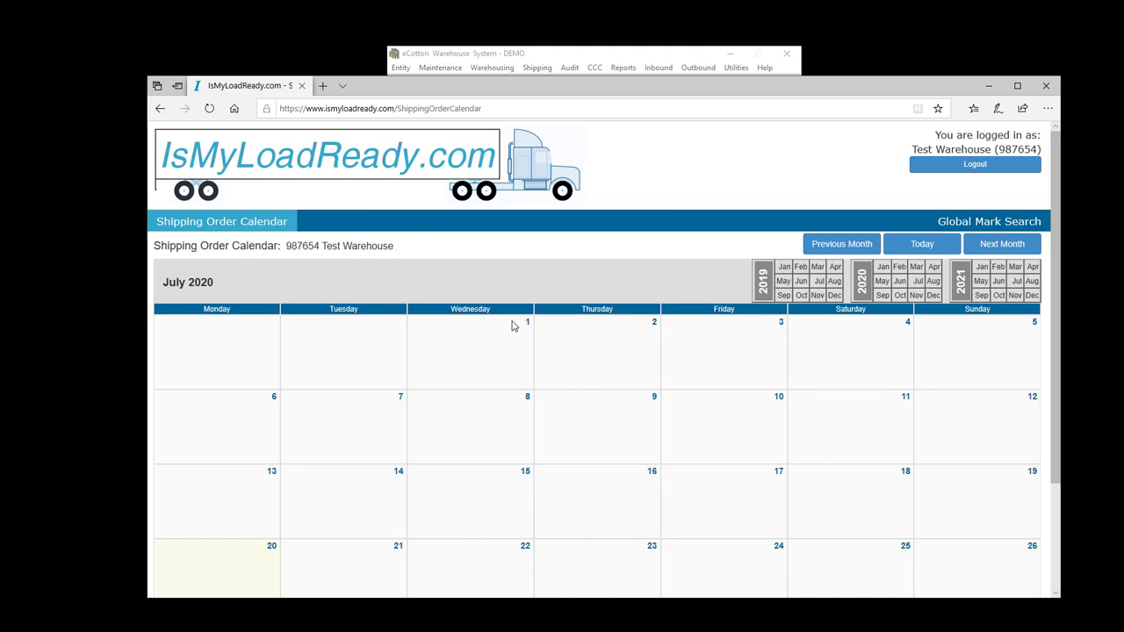
Look through the July 2020 shipping order calendar on IsMyLoadReady.com and open Global Mark Search.
scroll(515, 323, down, 3)
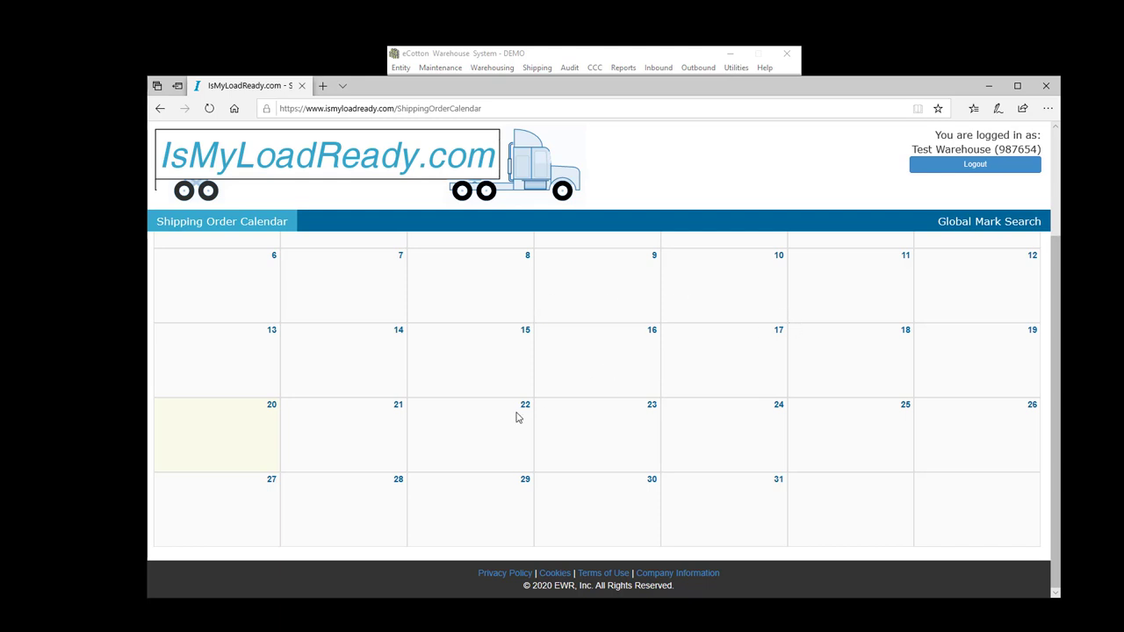
scroll(597, 303, up, 3)
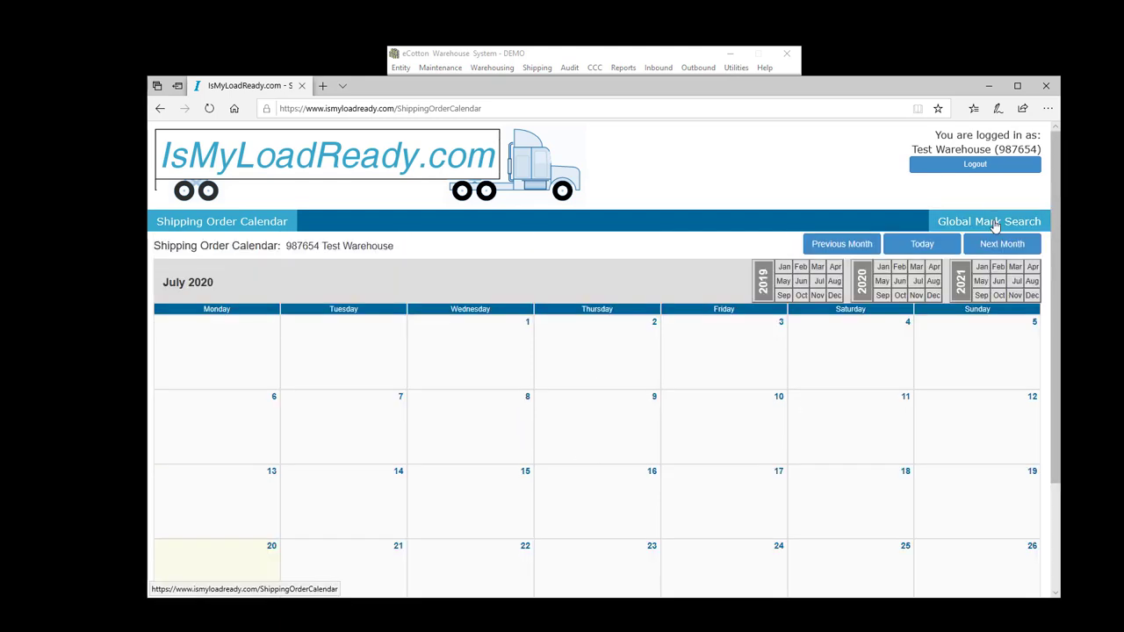
click(995, 225)
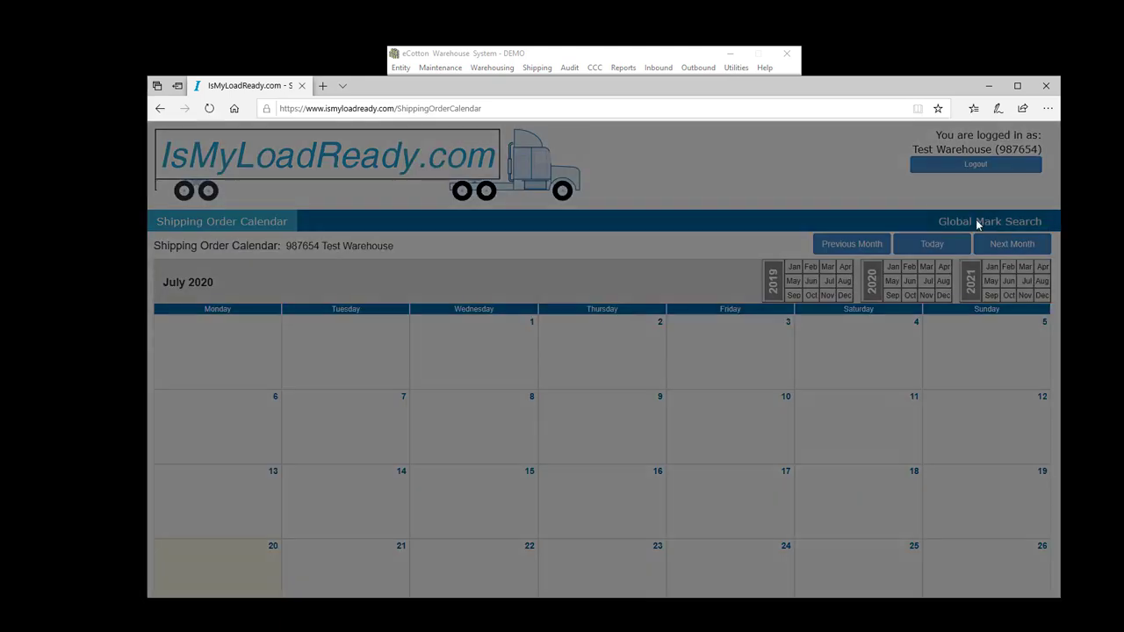